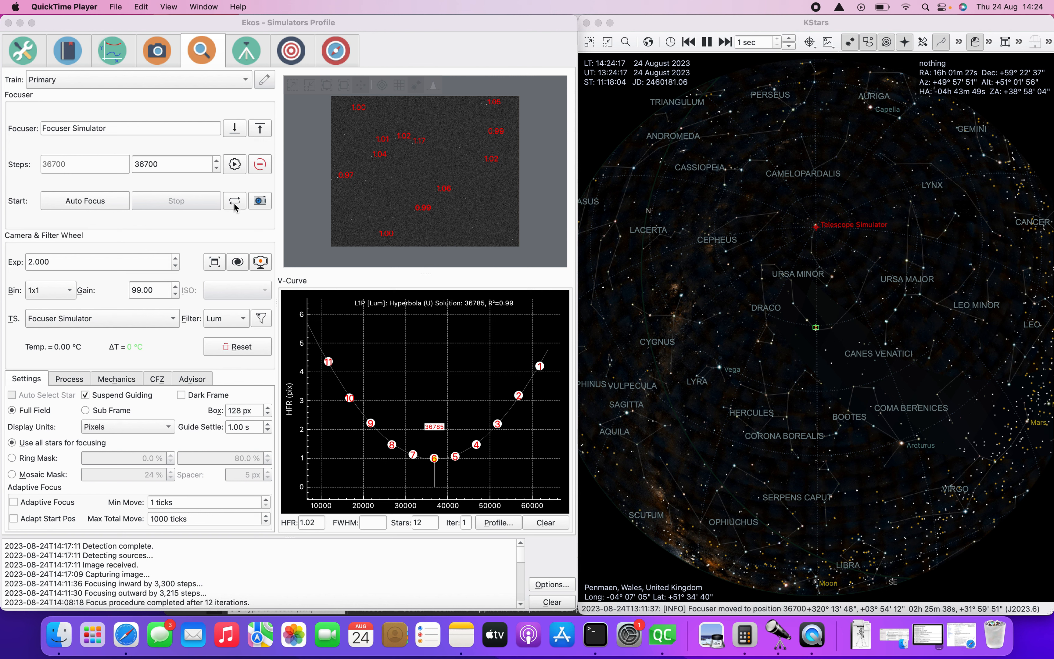
Capture two single focus frames with the 2-second exposure and start continuous framing.
click(258, 204)
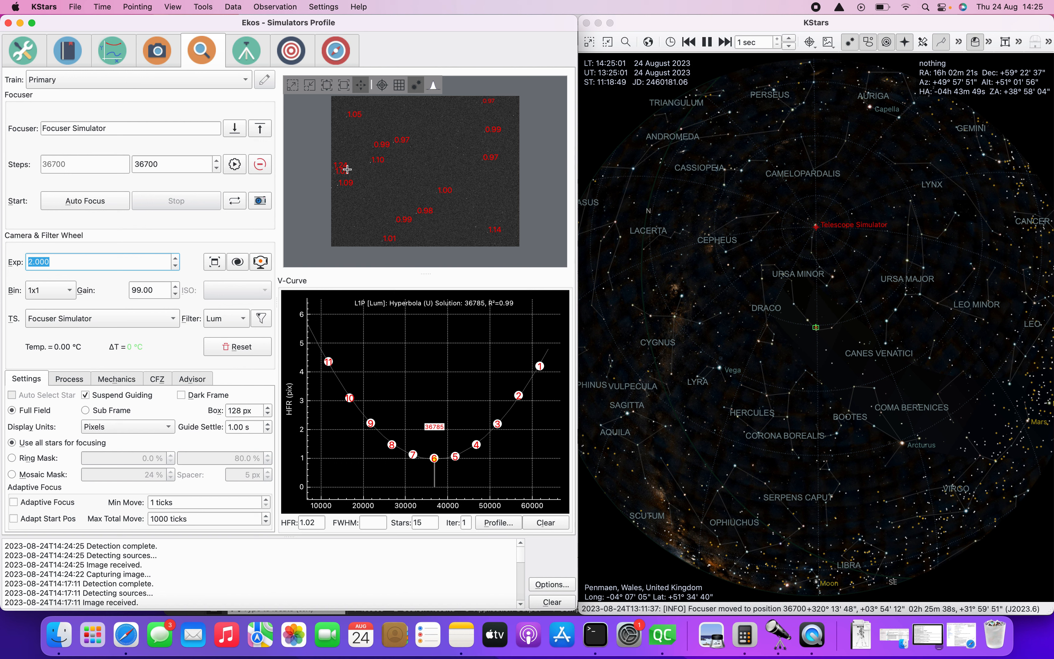
click(261, 201)
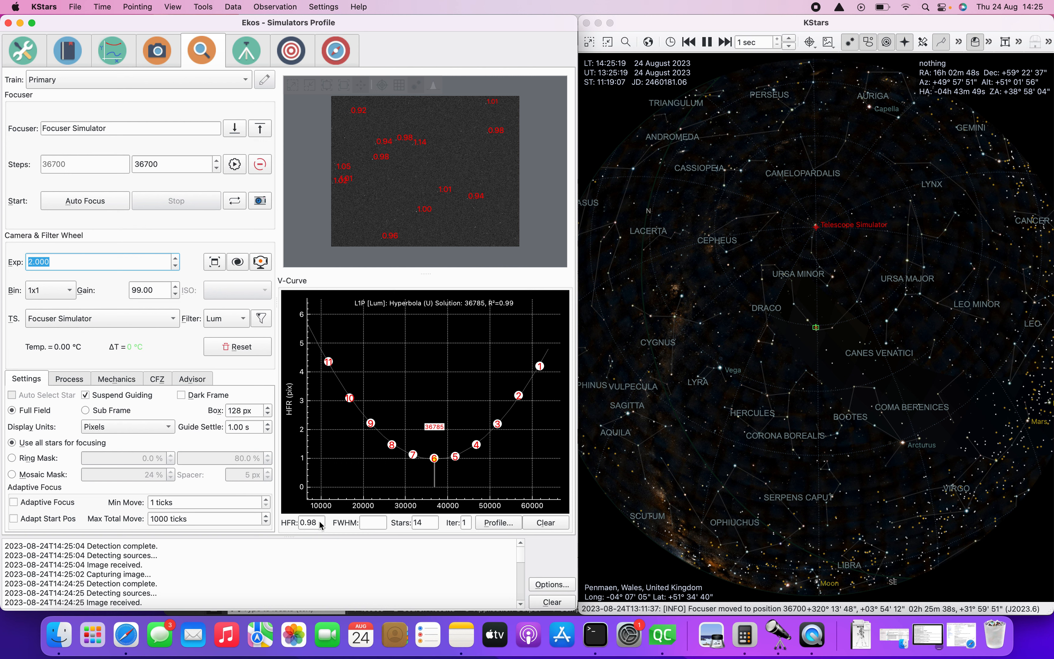
click(236, 202)
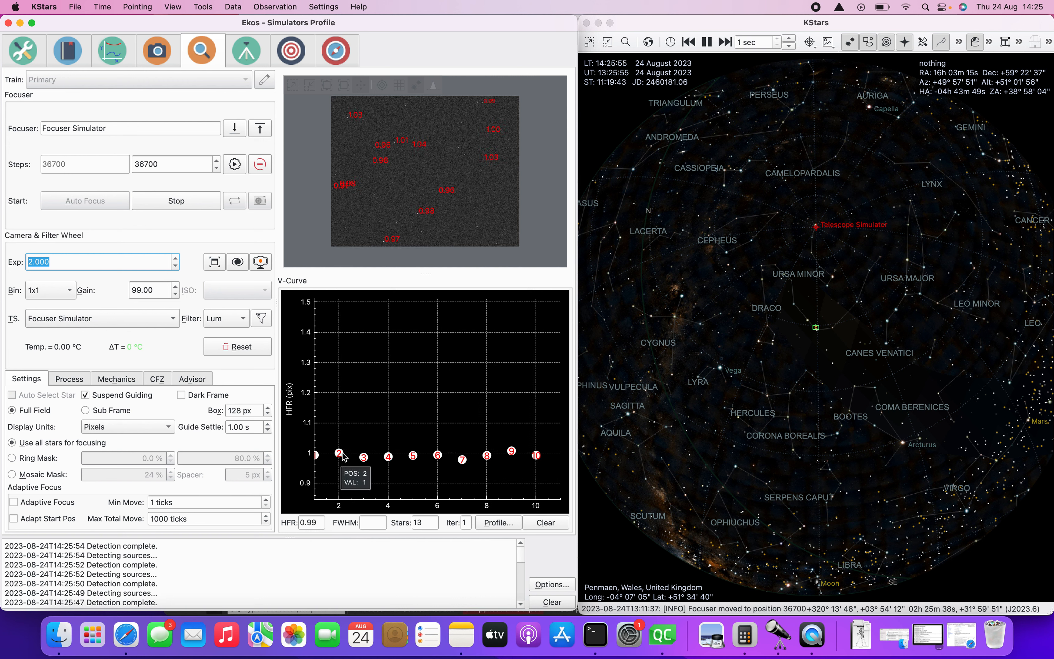
Inspect the HFR points while stepping the focuser inward to 21700 and back outward to 26700 during framing.
mouse_move(378, 466)
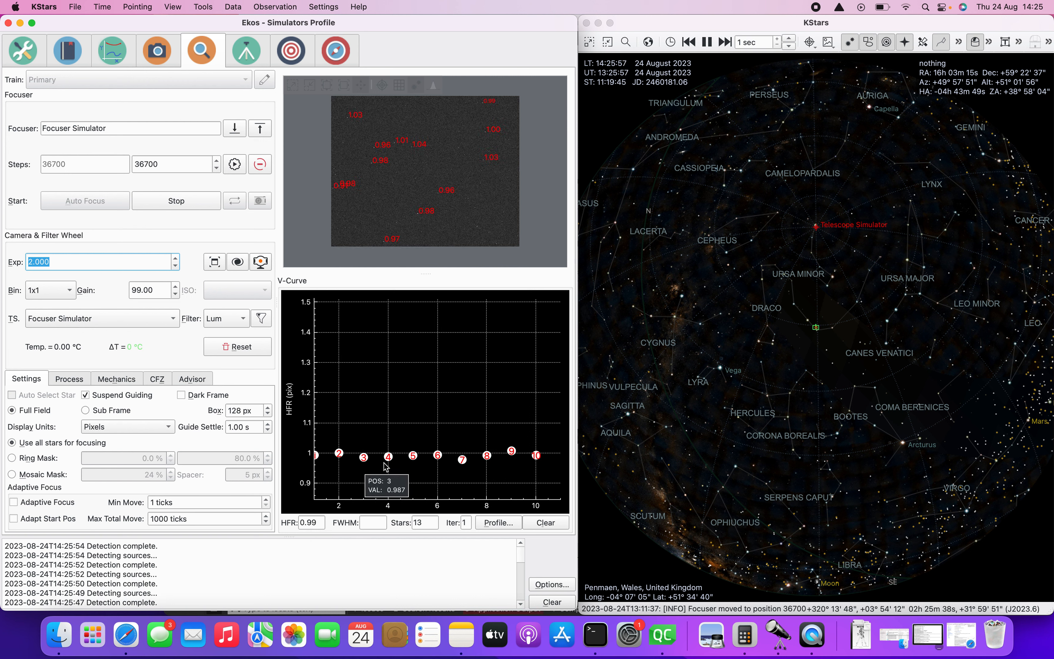
mouse_move(539, 458)
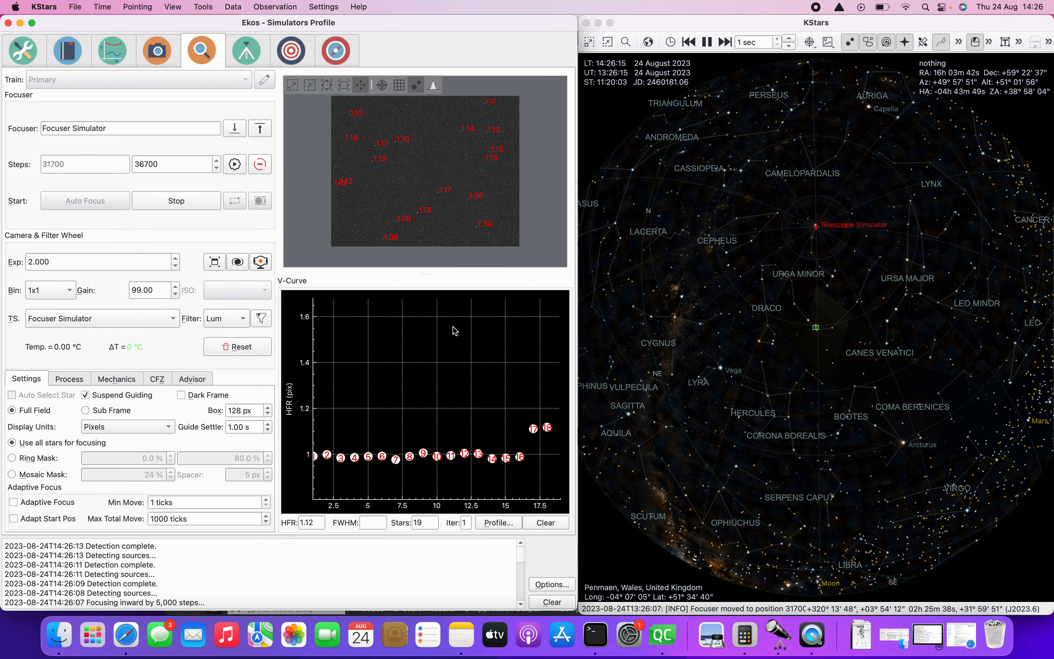
mouse_move(532, 432)
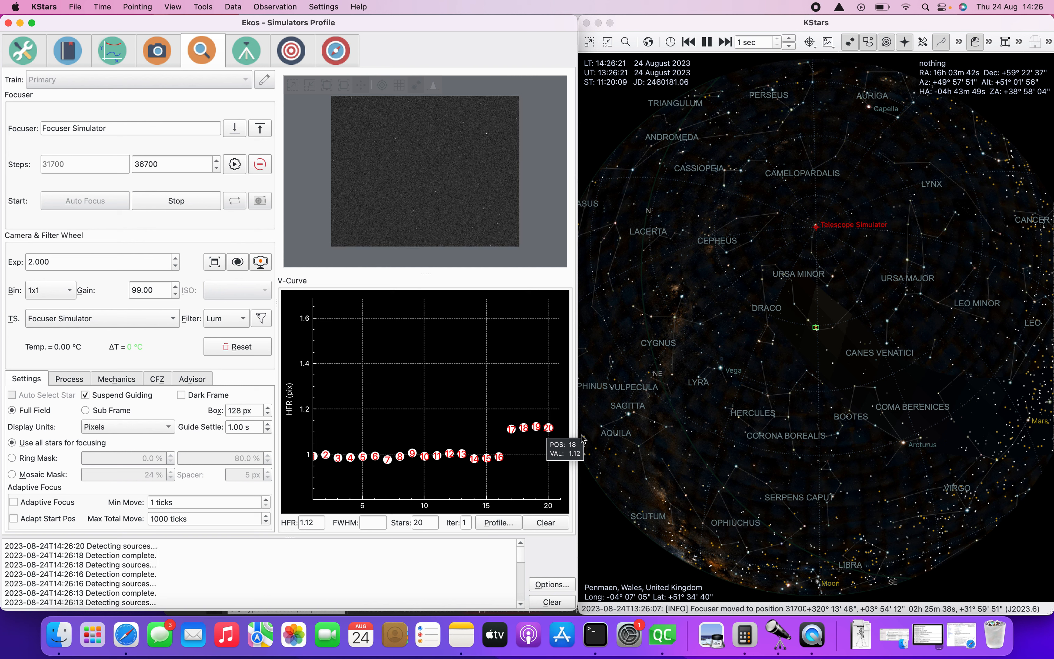
click(234, 131)
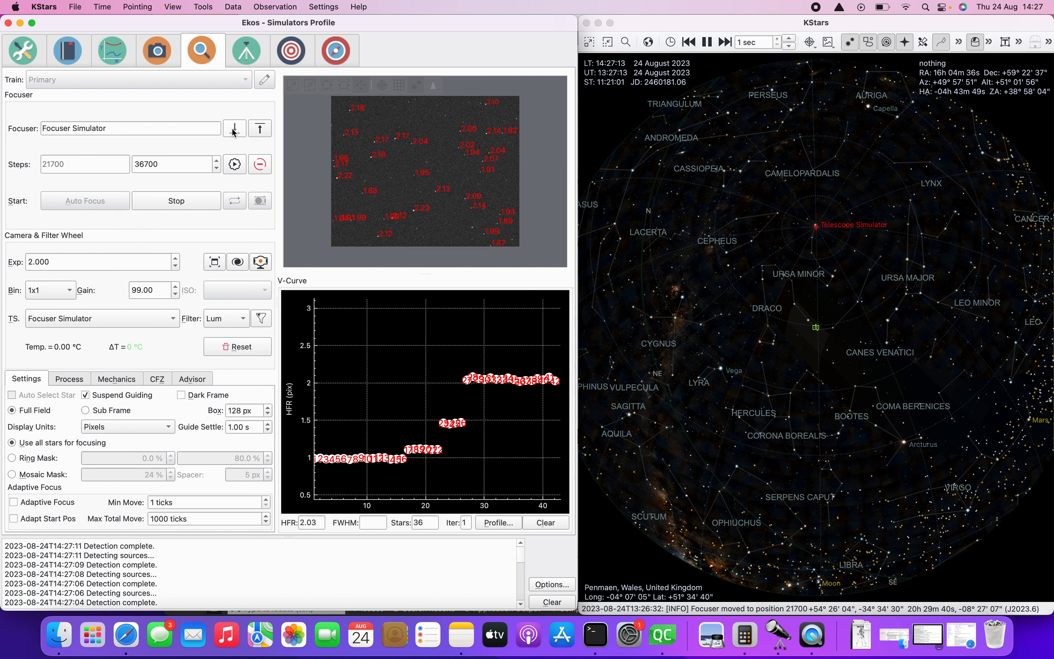
click(260, 132)
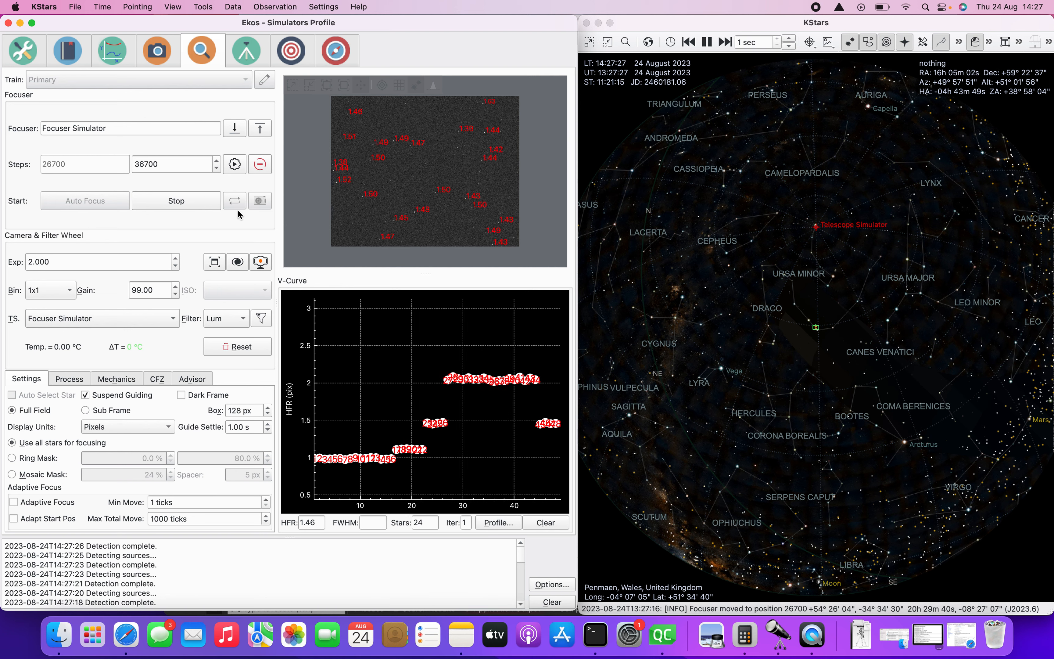
Stop the continuous framing and send the focuser to absolute position 36700.
click(181, 200)
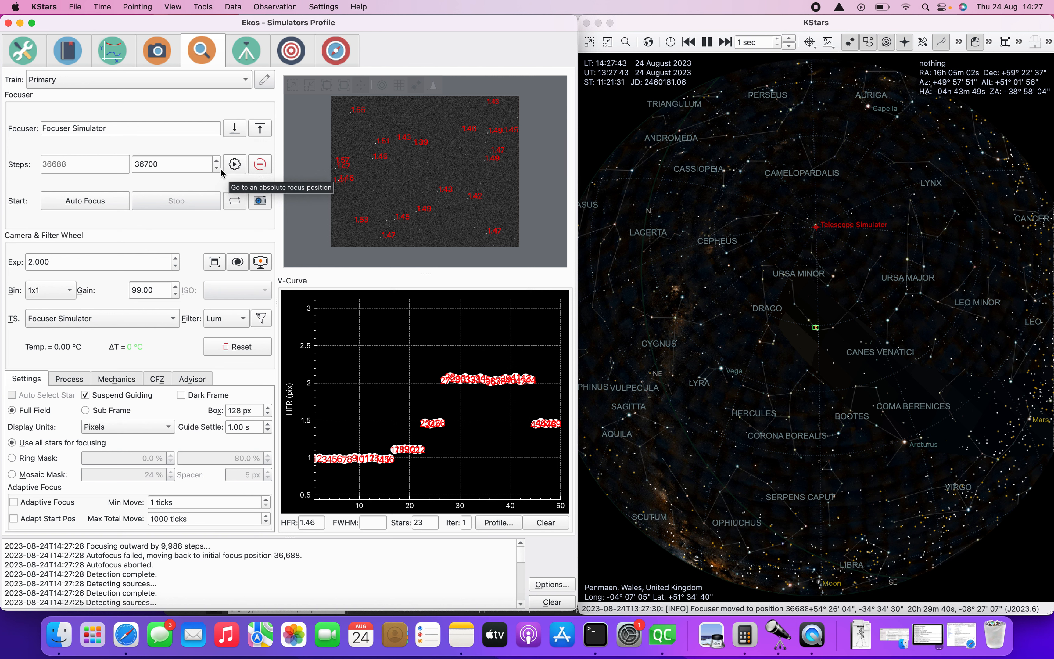
click(234, 168)
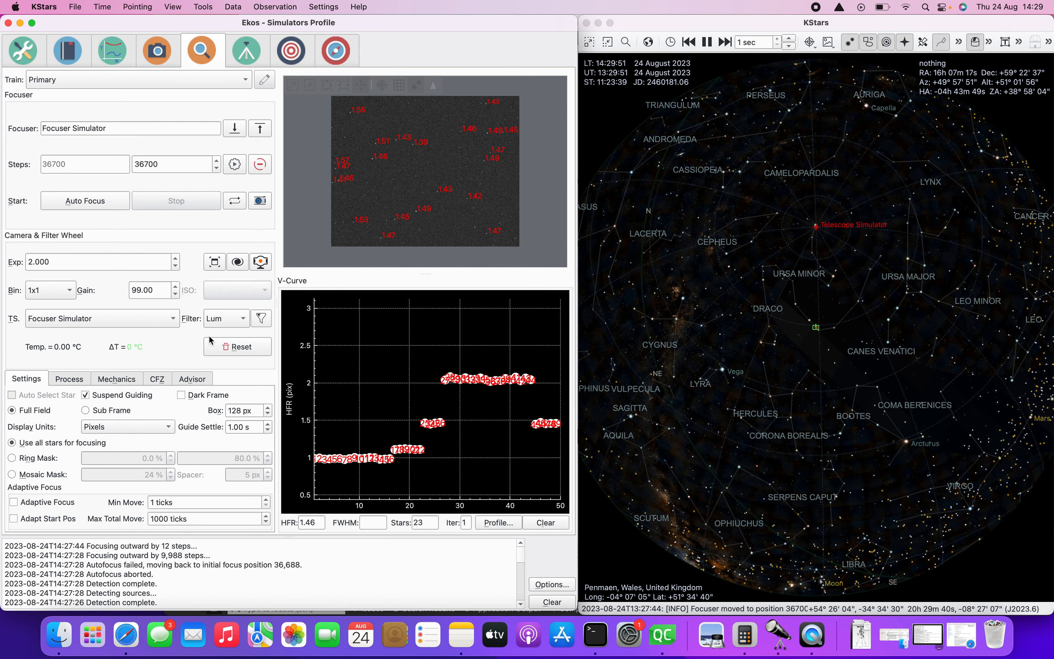
Look through the available filters and pick Focuser Simulator as the focuser temperature source.
click(219, 323)
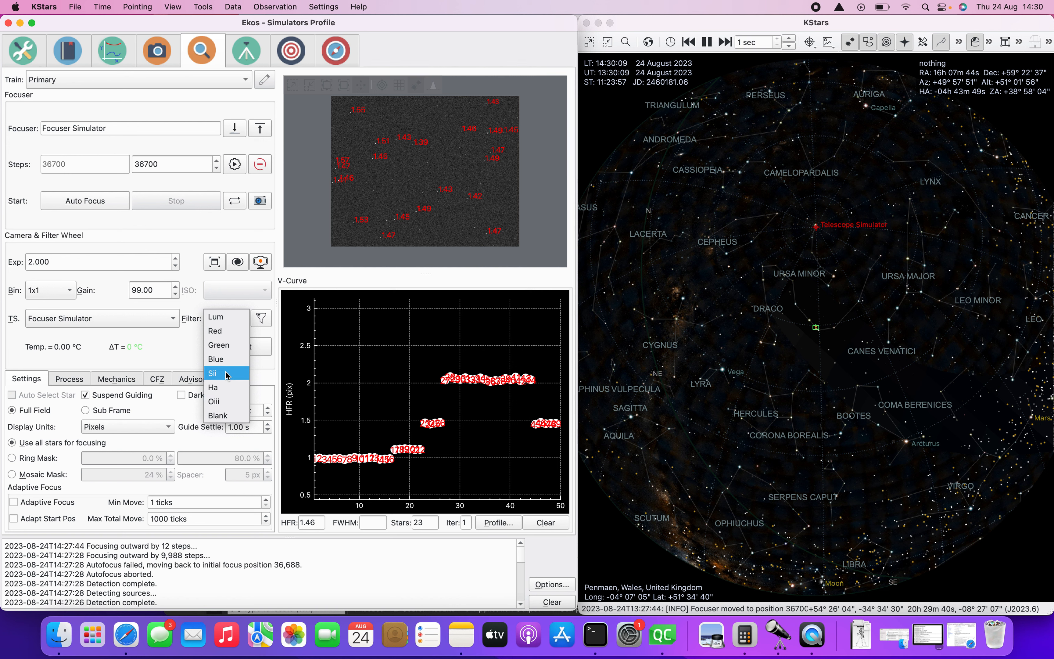
click(190, 298)
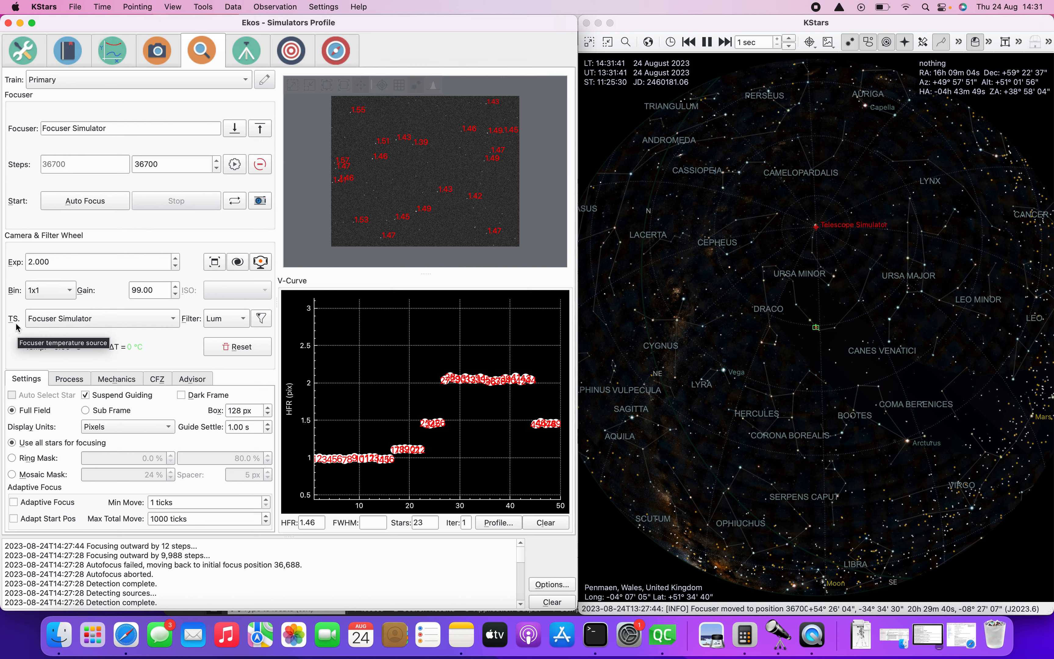
click(60, 321)
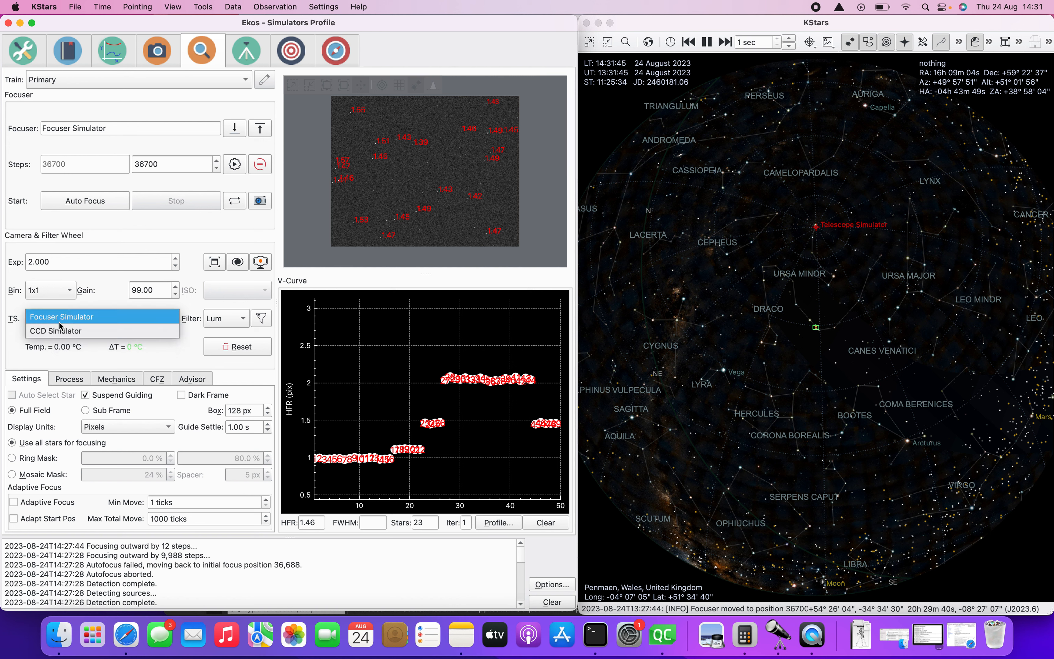
click(64, 317)
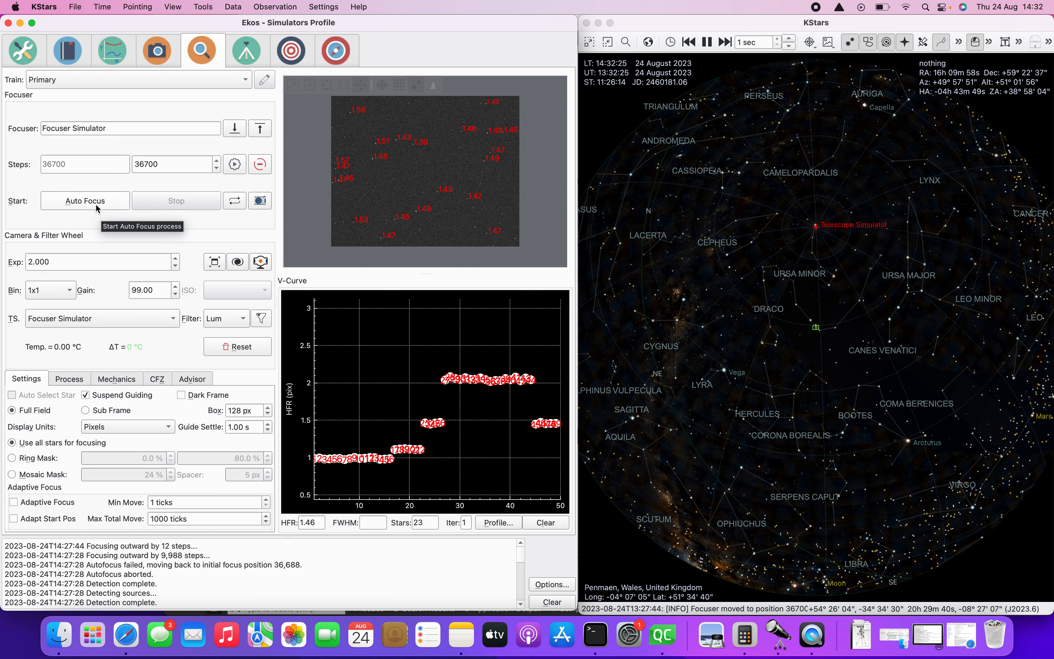
Run Auto Focus on the Focuser Simulator with the Lum filter.
click(87, 201)
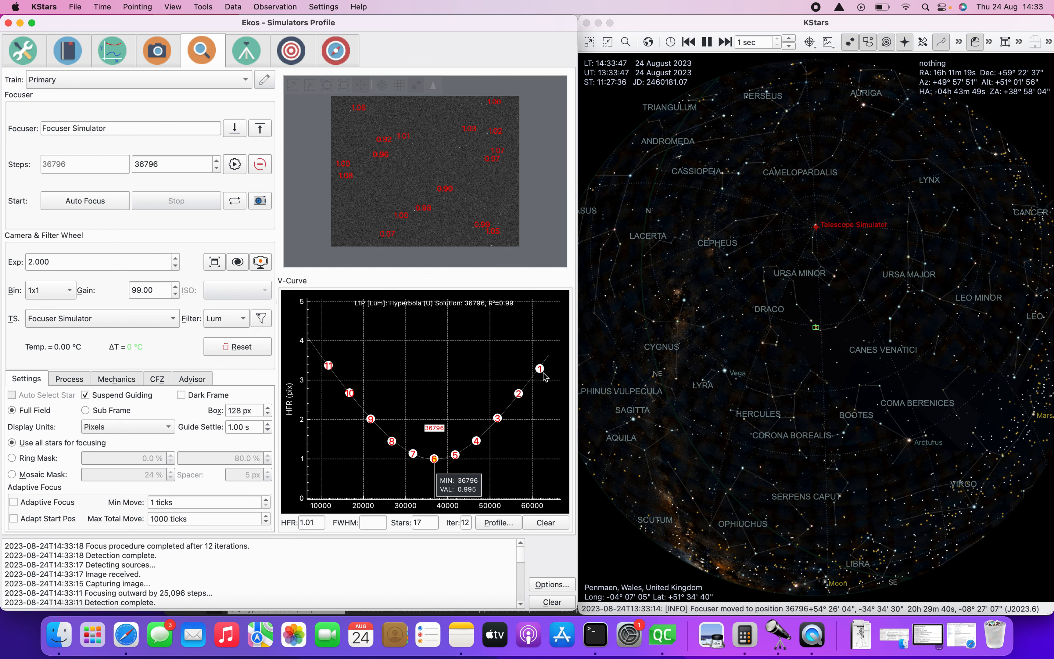
Examine the position and HFR of the numbered V-Curve data points on both sides and at the curve's minimum.
mouse_move(541, 369)
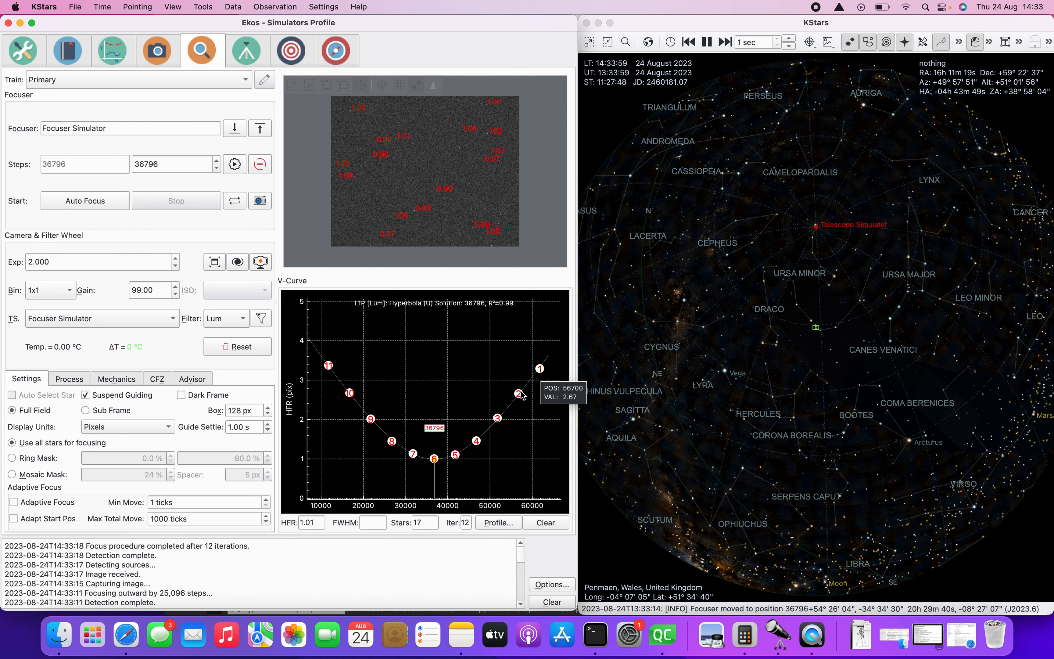
mouse_move(520, 396)
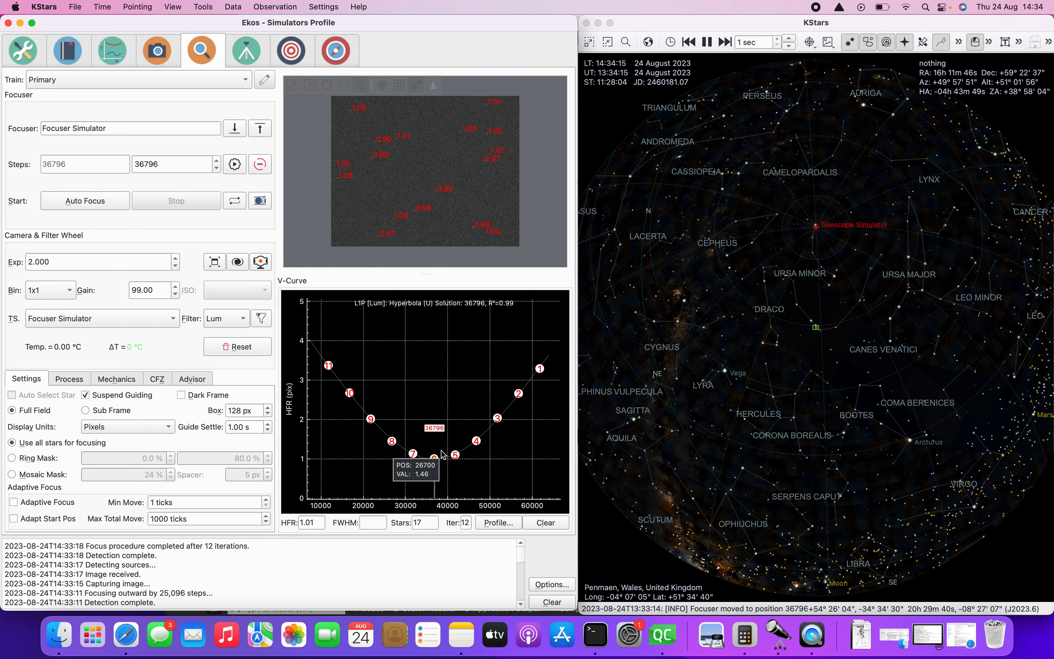
mouse_move(328, 365)
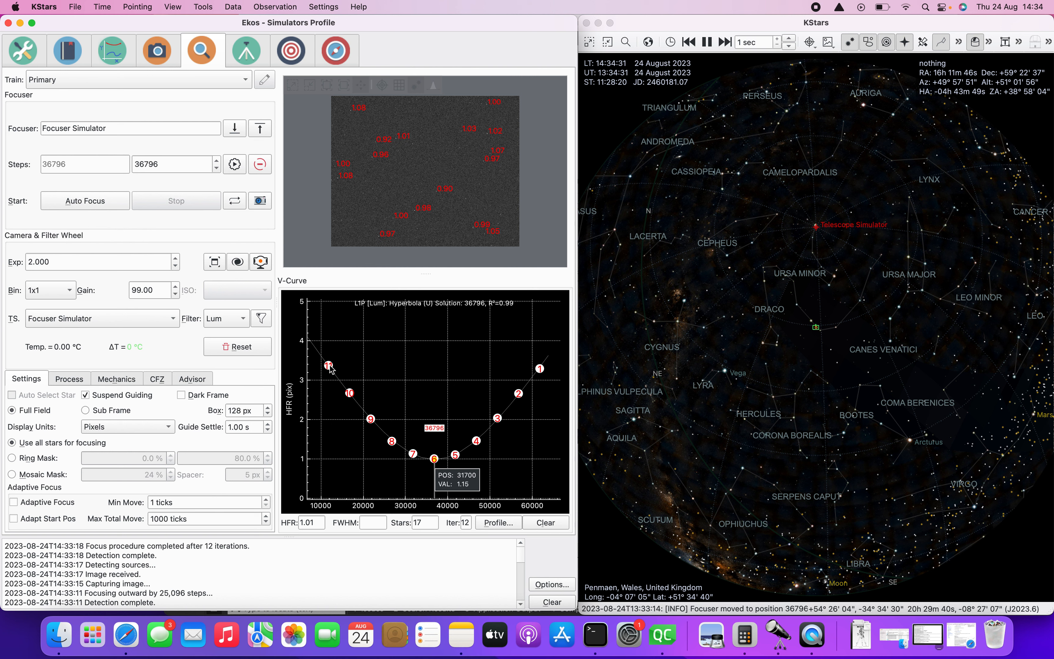
mouse_move(436, 464)
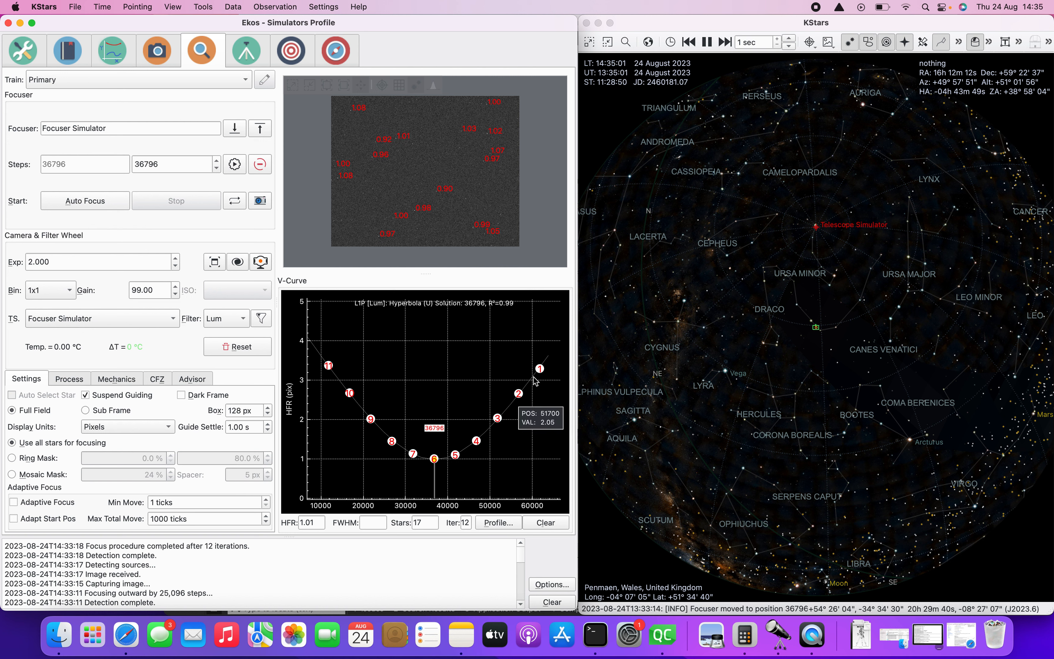
mouse_move(524, 408)
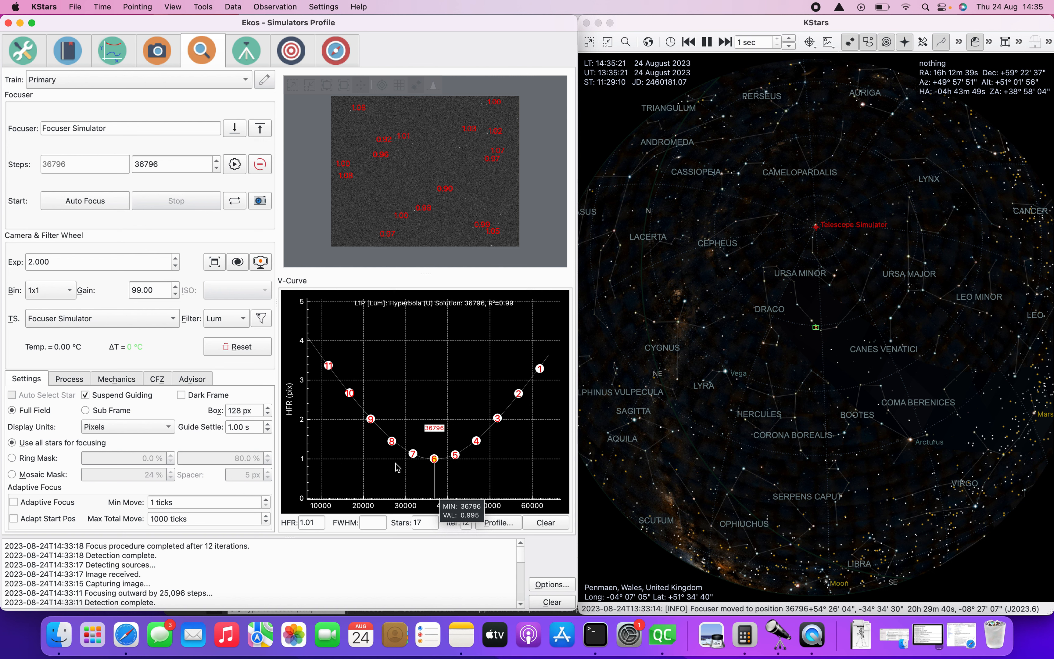
mouse_move(544, 369)
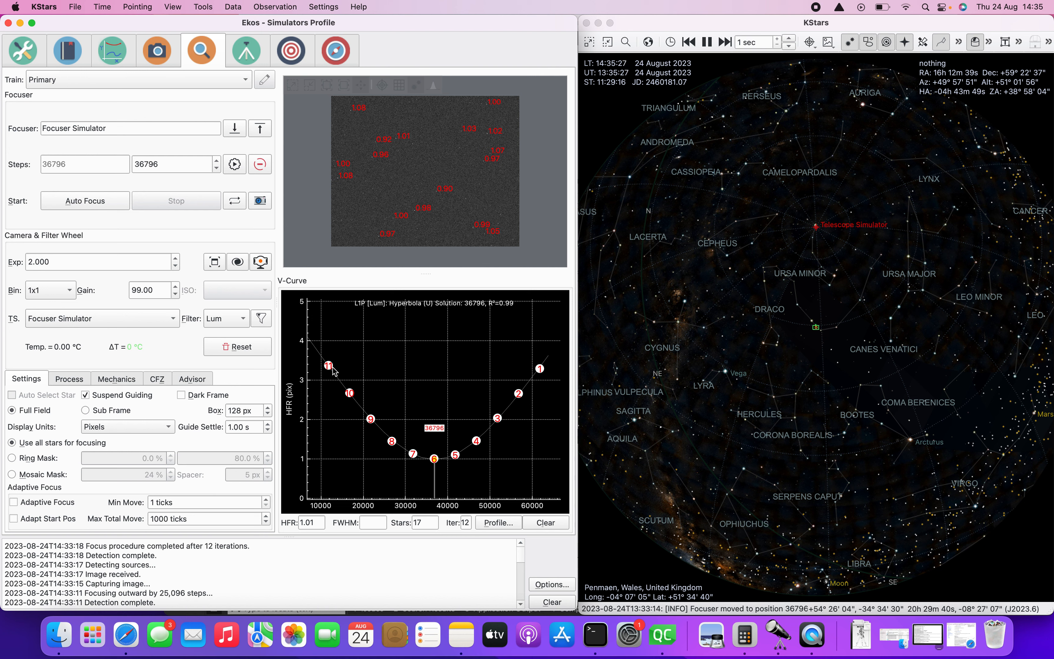
mouse_move(330, 366)
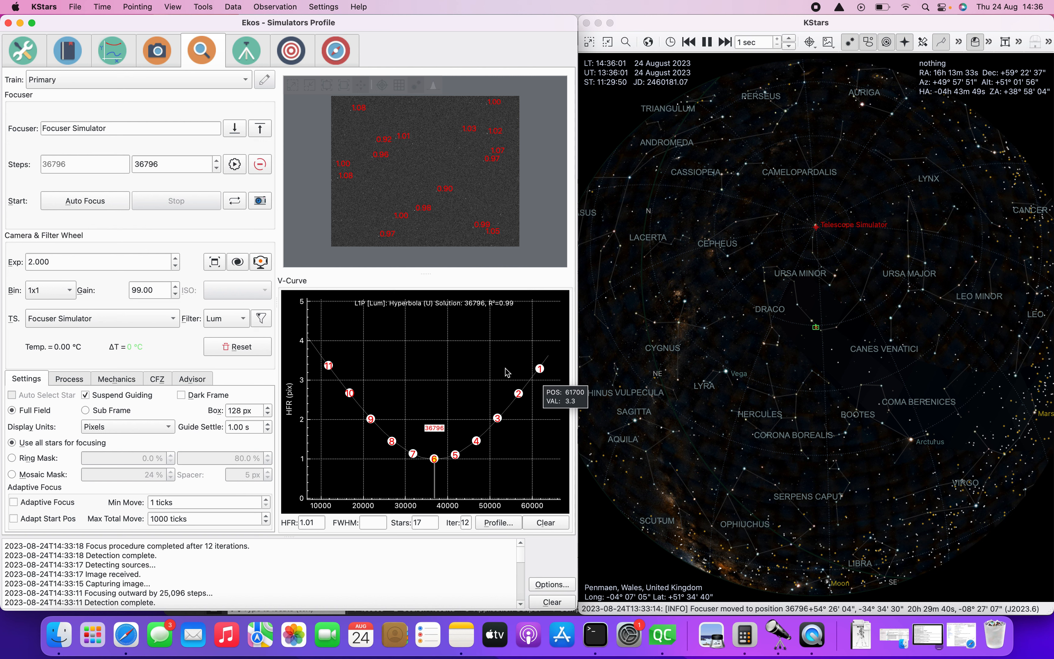
mouse_move(434, 460)
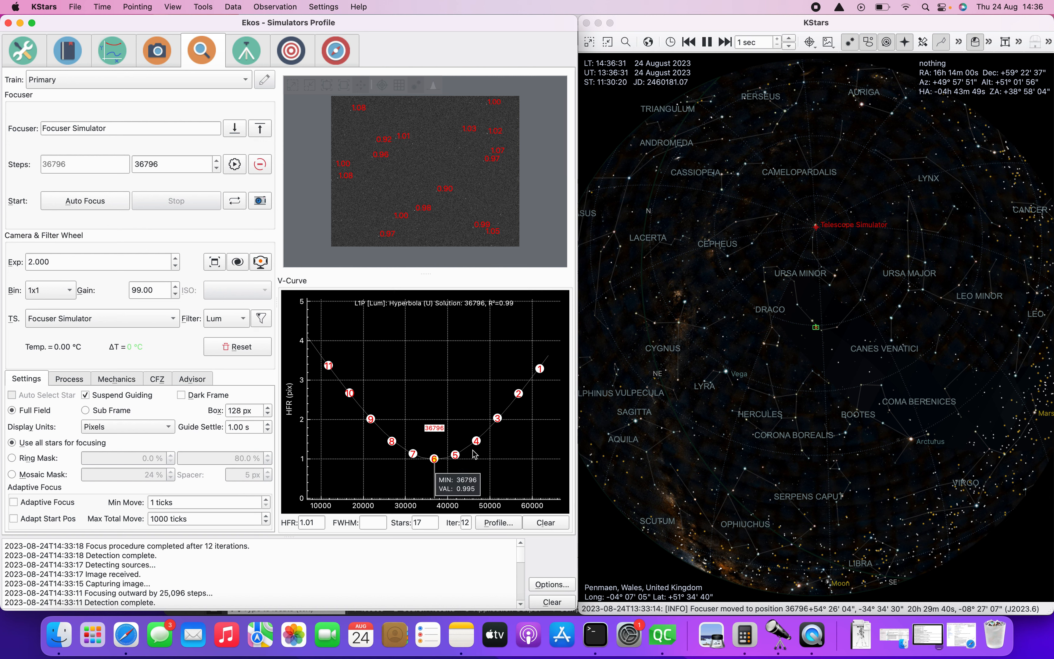
mouse_move(519, 394)
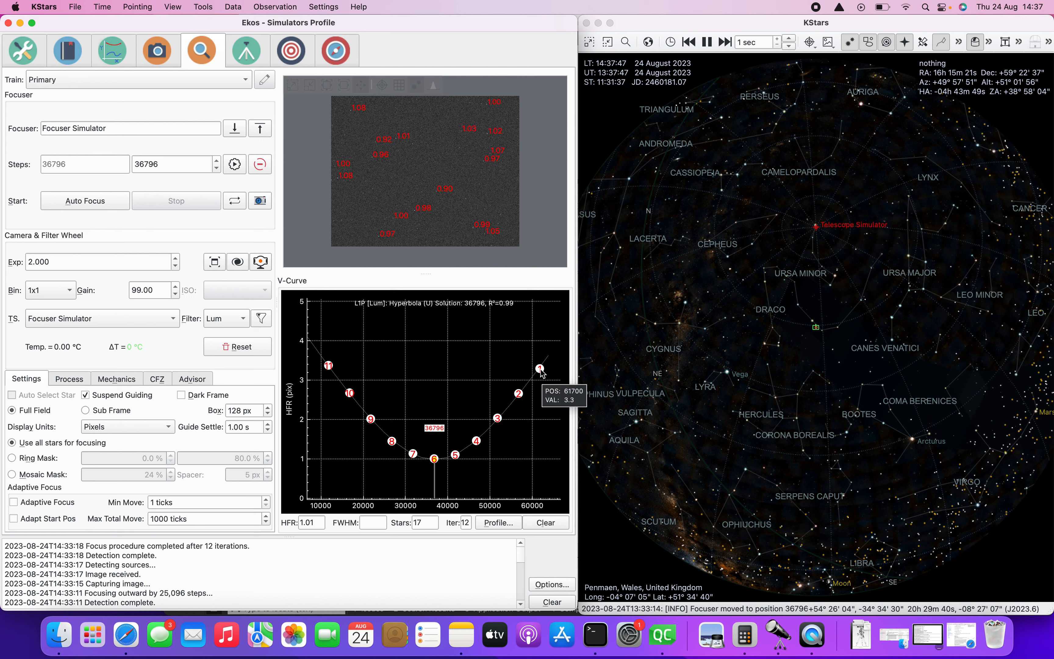
mouse_move(541, 369)
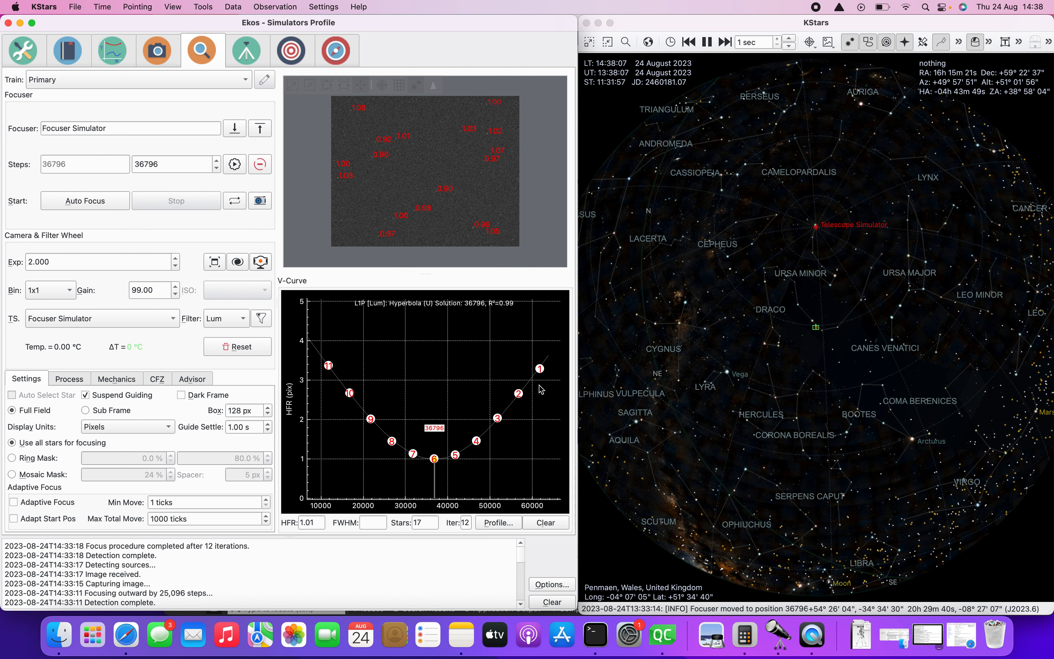
mouse_move(473, 432)
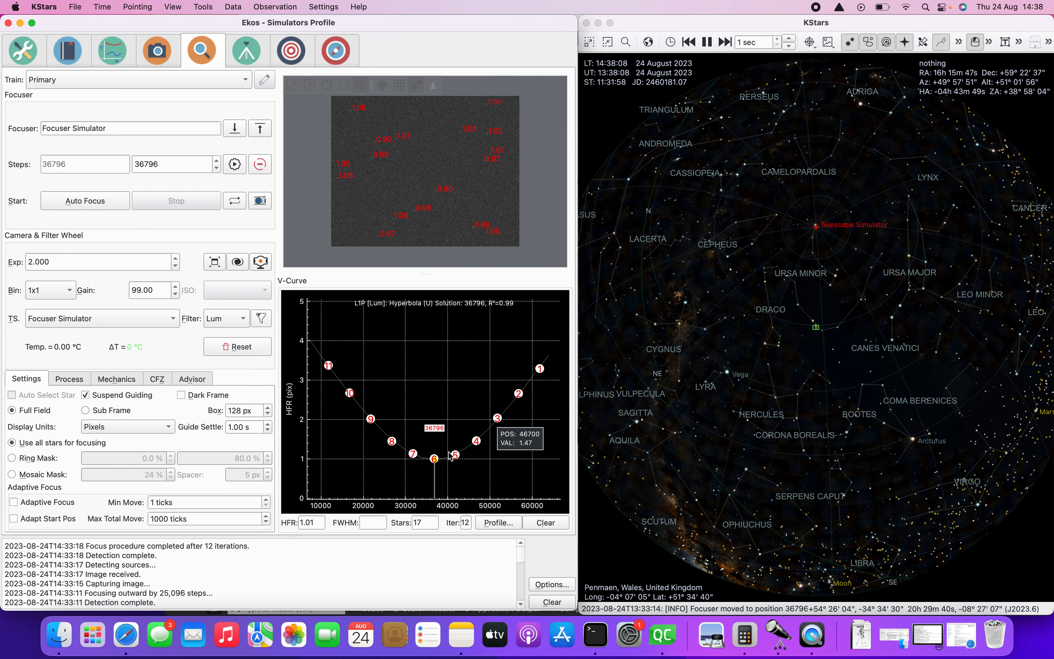
mouse_move(526, 391)
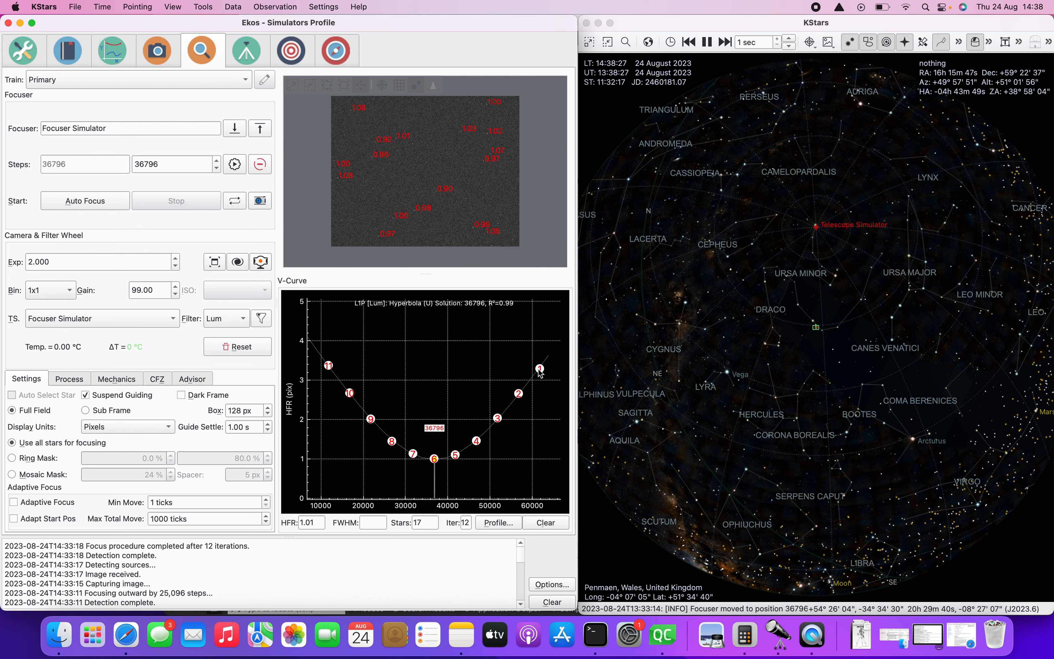
mouse_move(534, 375)
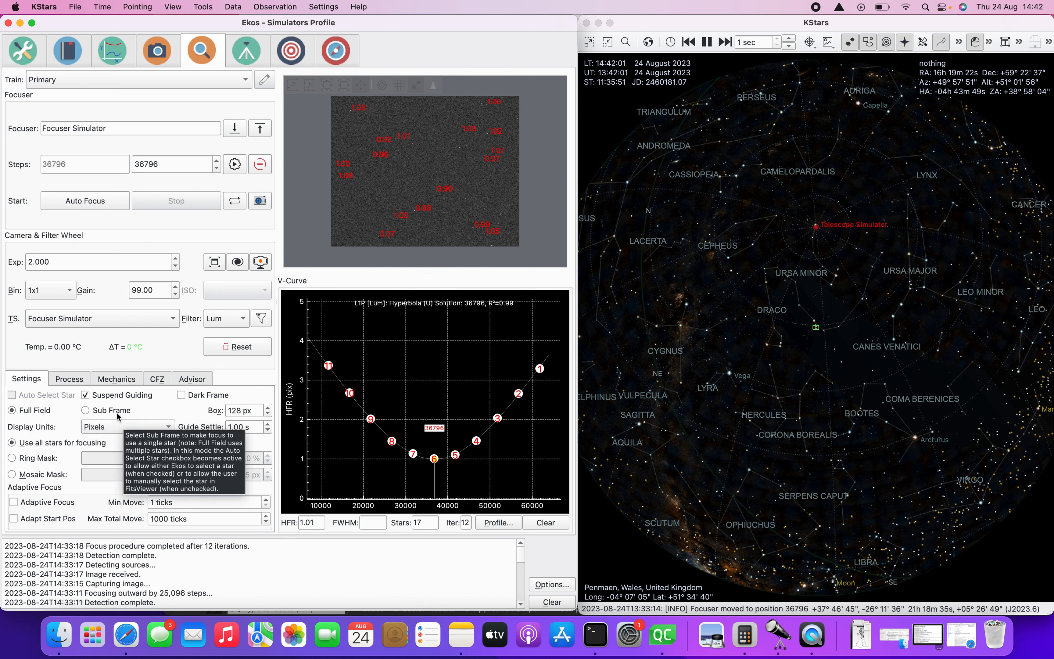
Try the Sub Frame option for focusing and return to Full Field.
click(90, 414)
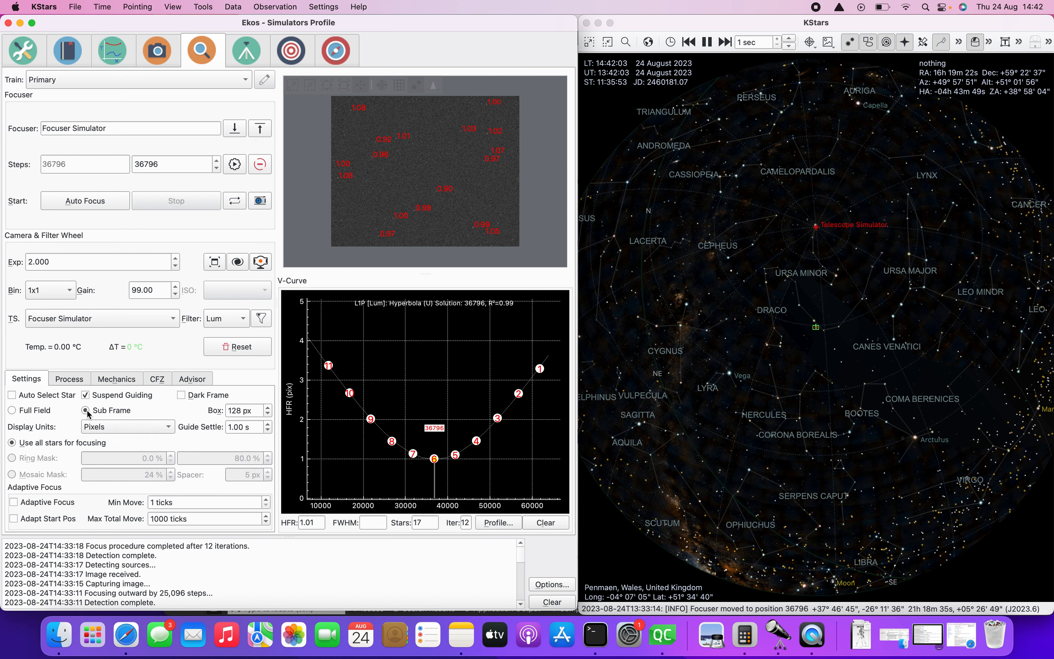
click(34, 411)
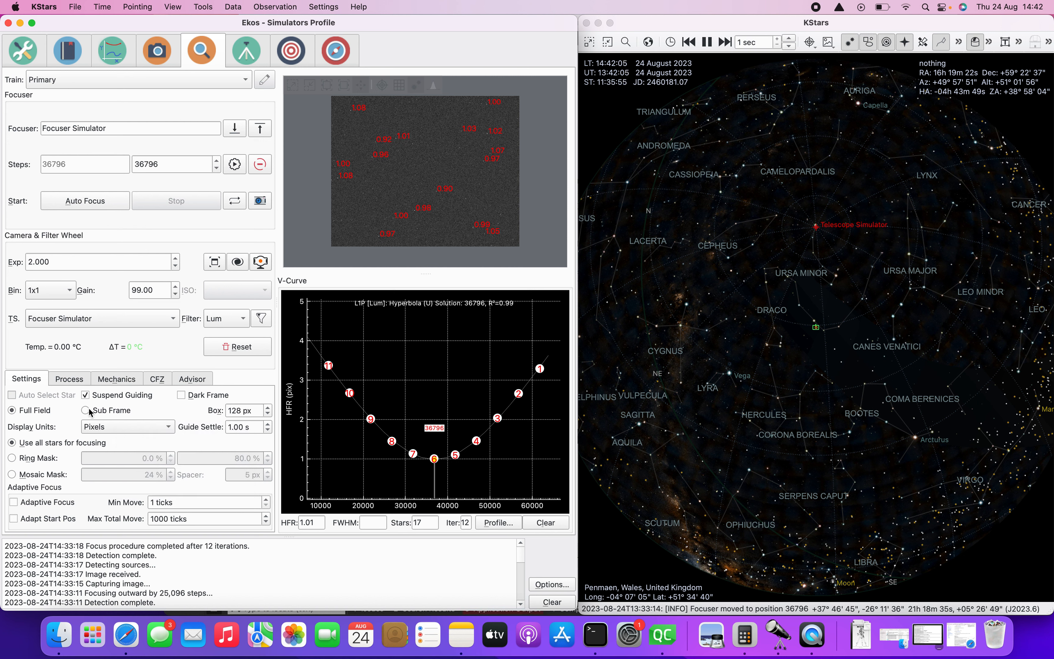
click(102, 415)
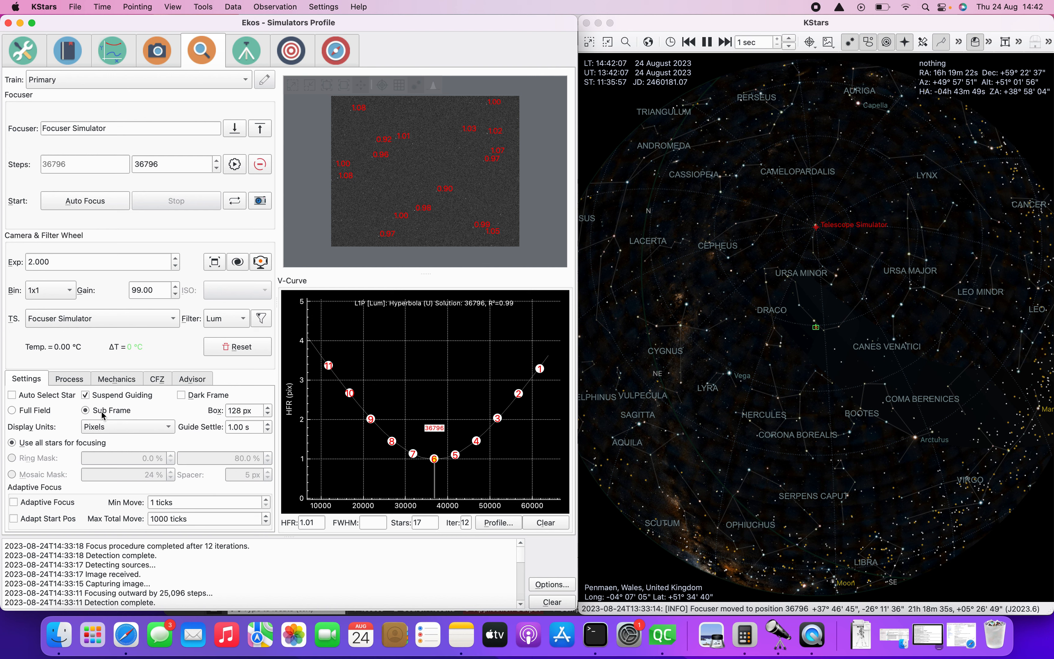
click(36, 411)
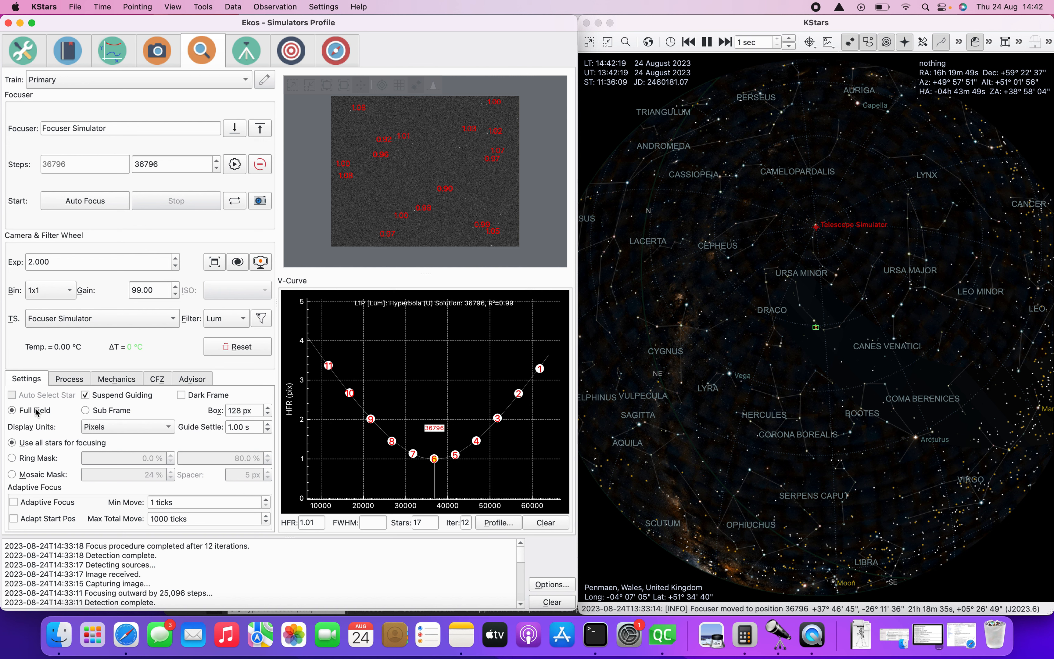
Switch focusing to Sub Frame, and turn Auto Select Star on and back off.
click(97, 412)
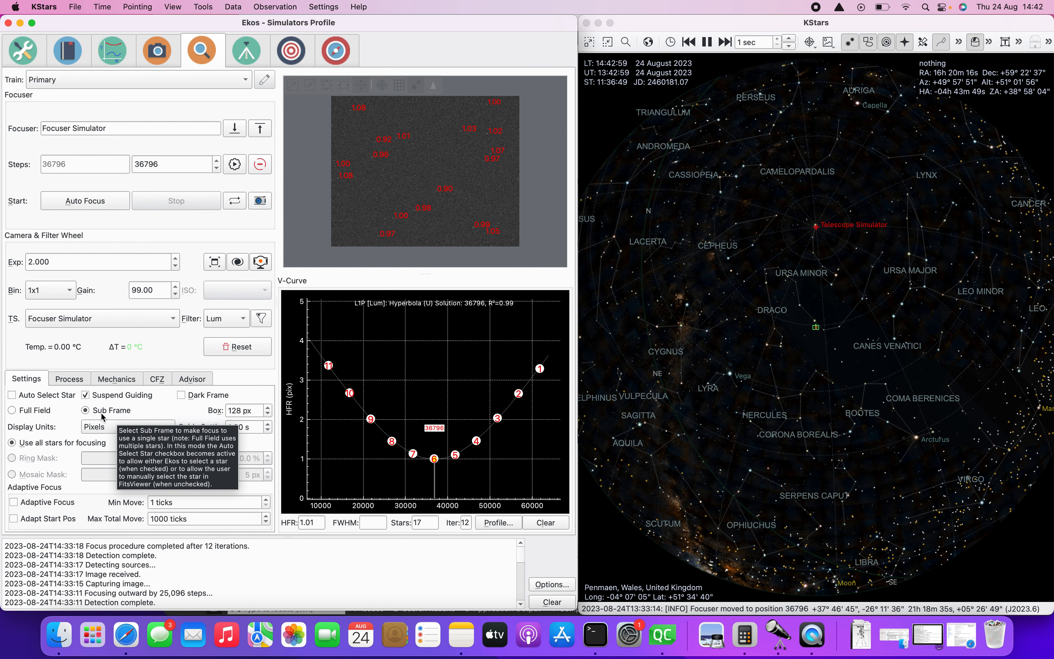
click(38, 396)
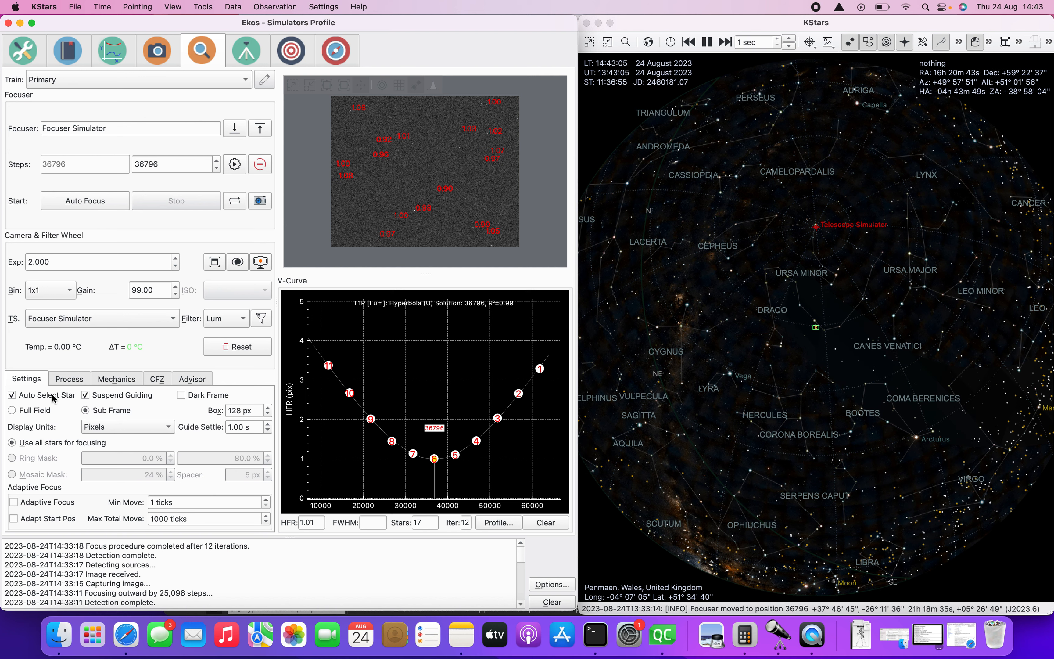
click(52, 397)
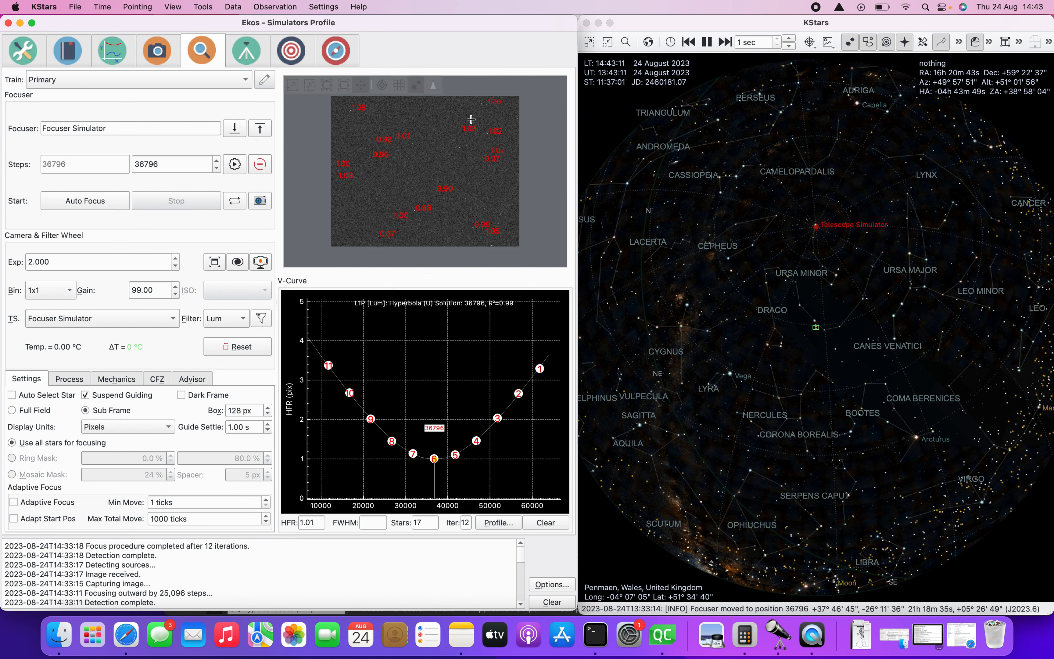
Pick a single star in the enlarged image as the focus star and run Auto Focus on its sub frame.
click(293, 85)
click(293, 85)
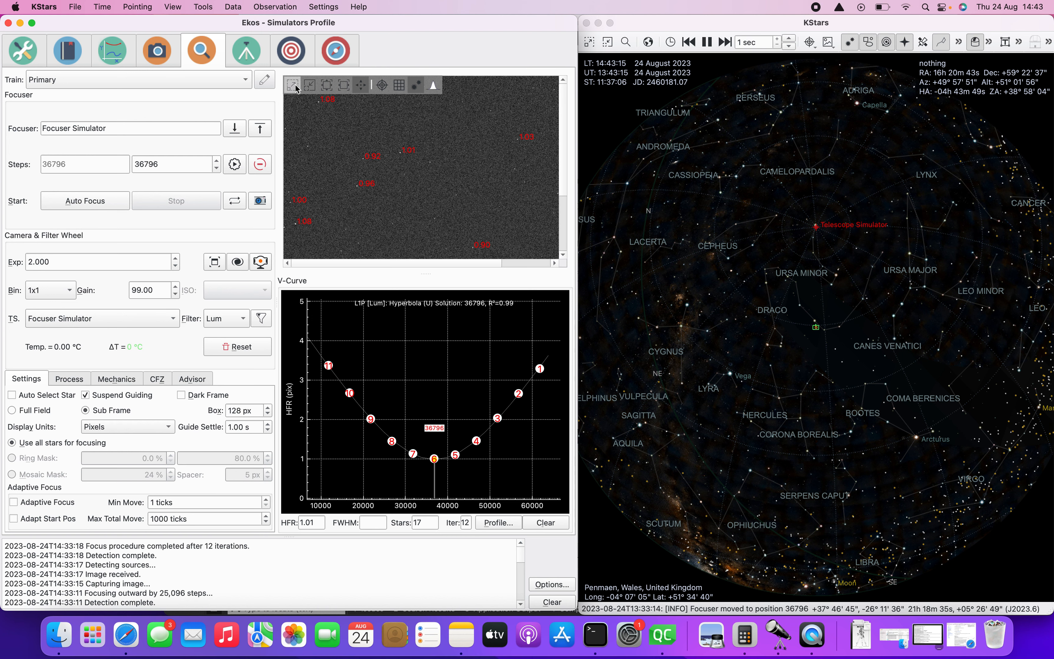
click(359, 185)
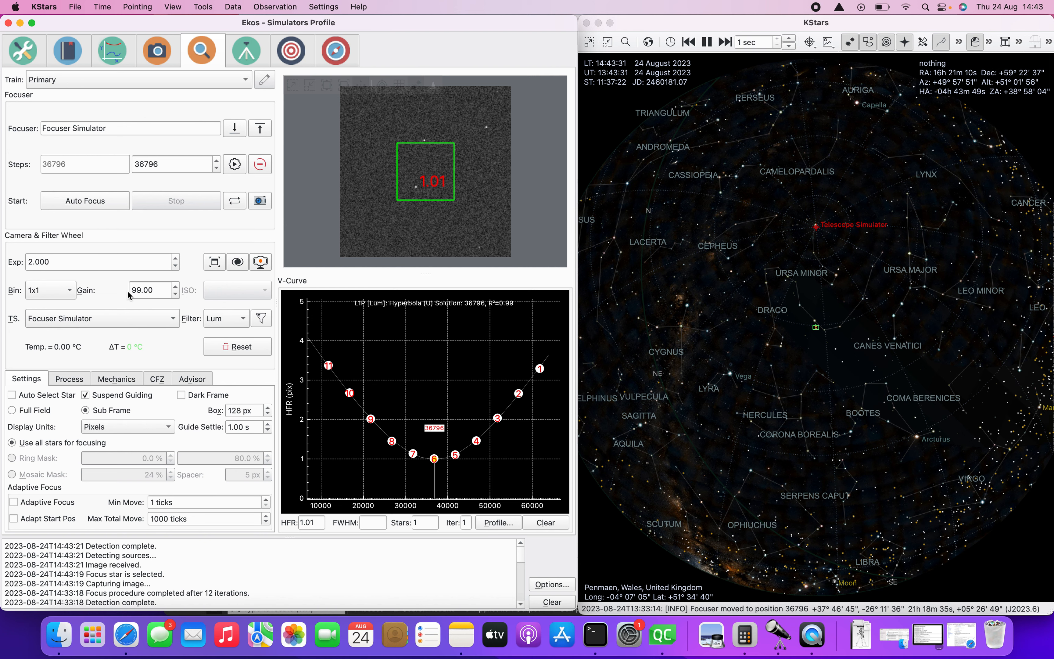
click(67, 202)
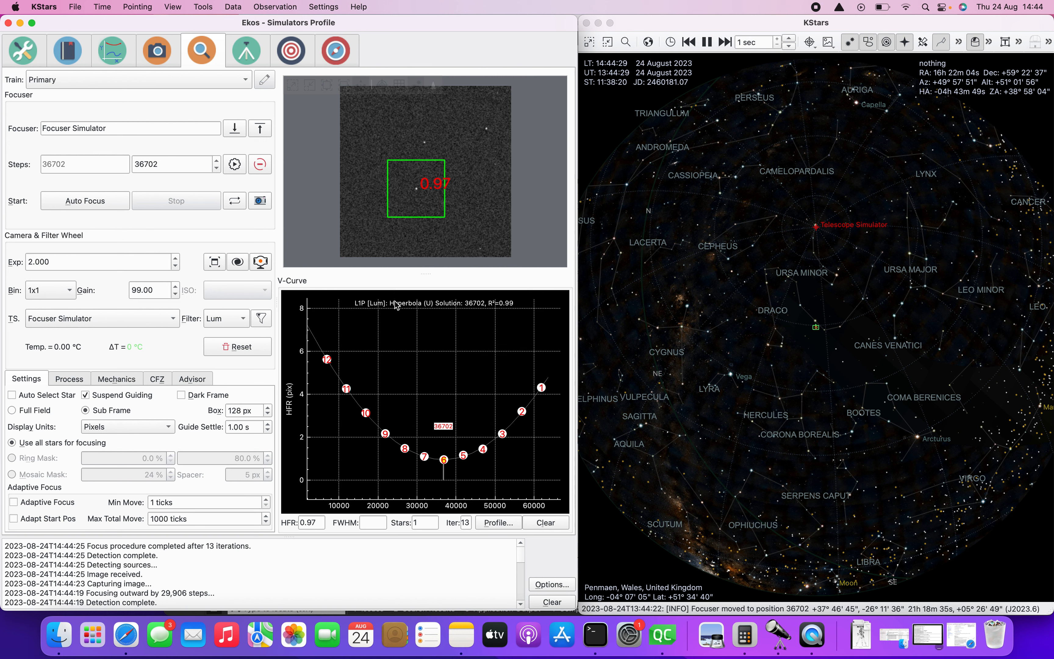
mouse_move(444, 468)
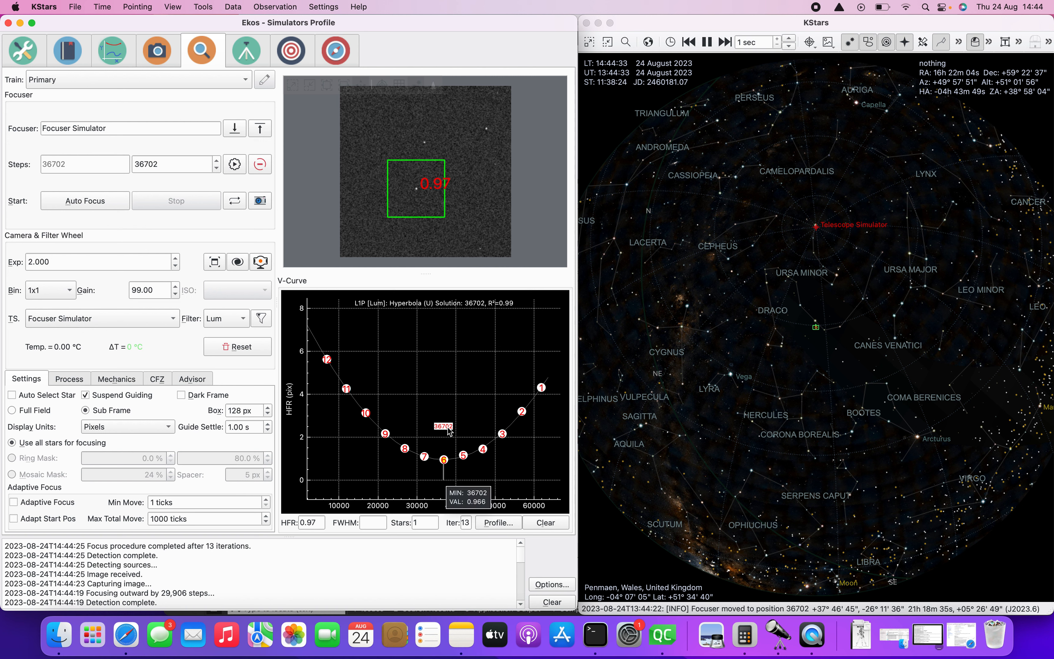
Return focusing to Full Field and check the Display Units choices.
click(37, 414)
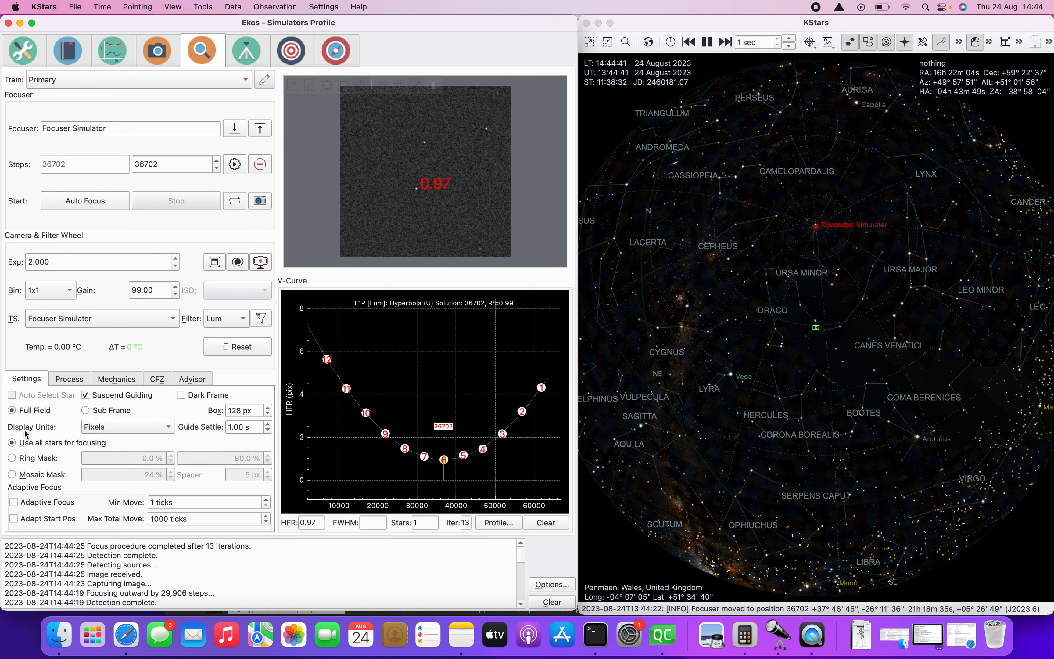
click(110, 428)
click(110, 428)
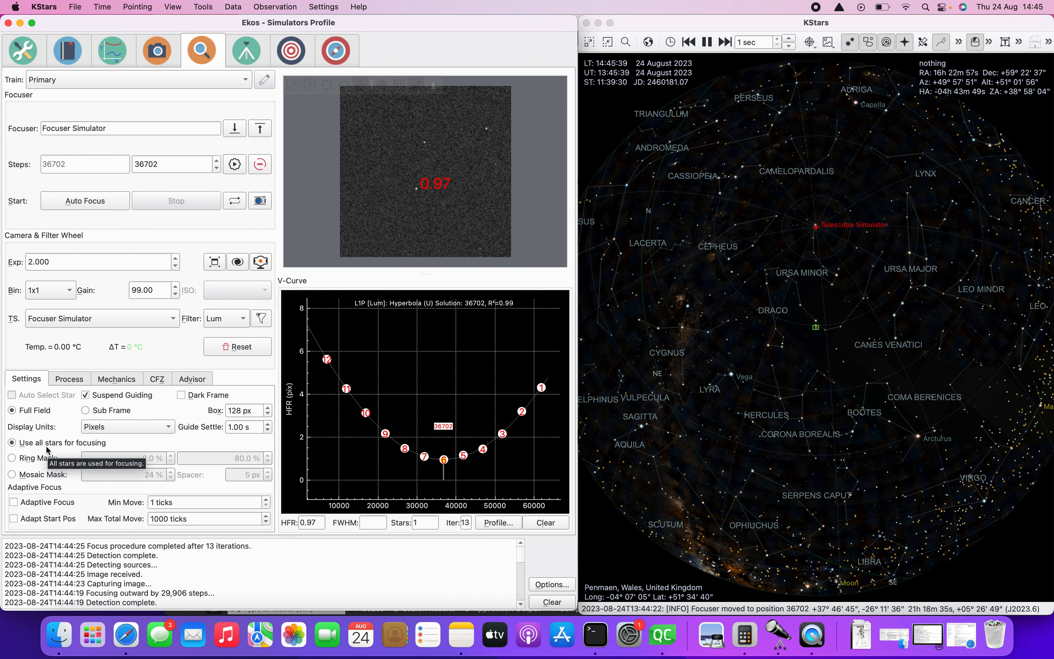
Enable the Ring Mask with a 20 % inner and 80 % outer diameter, run Auto Focus, and fit the image to the preview.
mouse_move(31, 461)
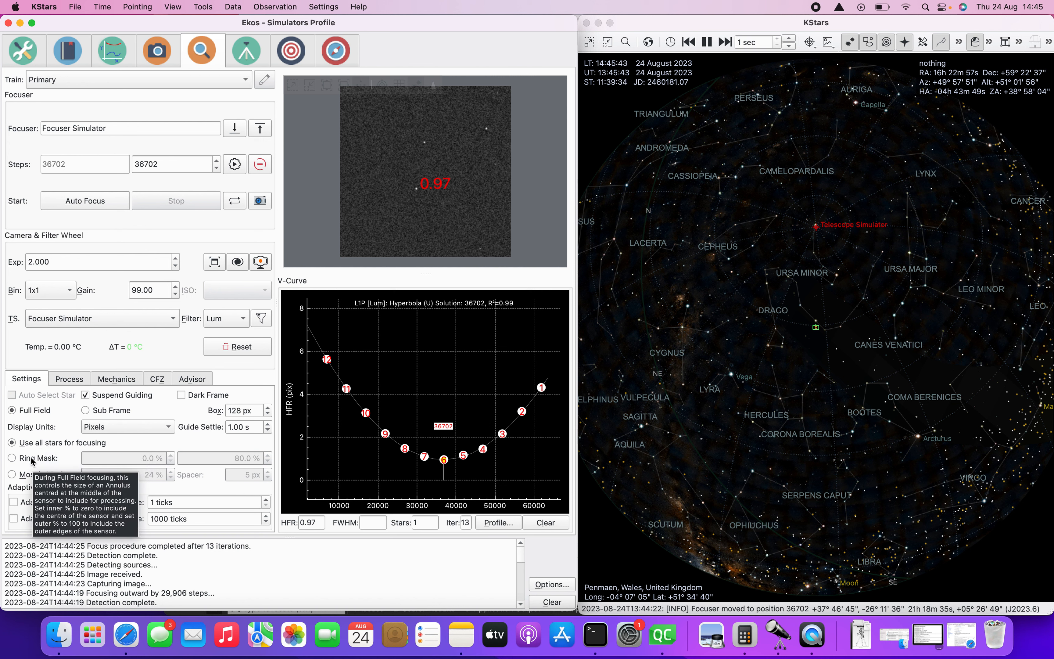
click(32, 461)
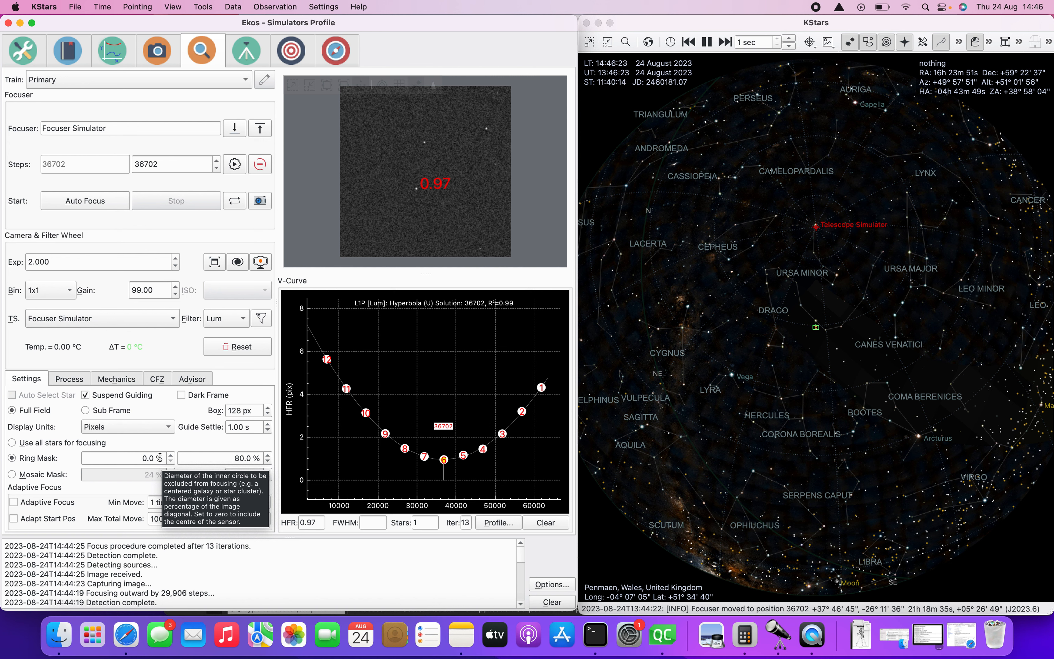
click(170, 455)
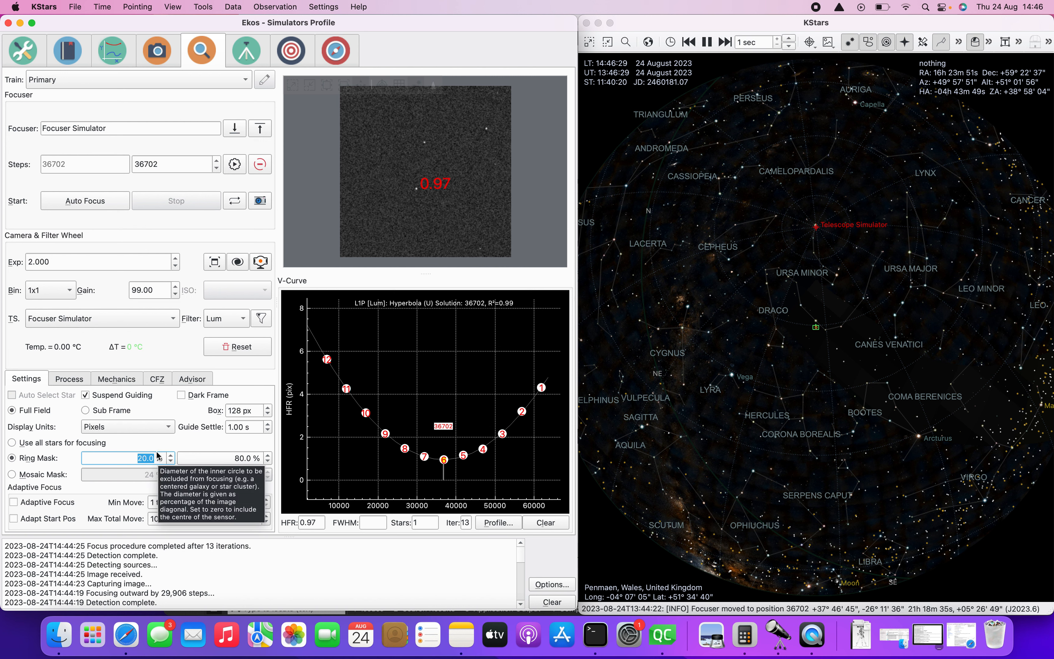
click(56, 198)
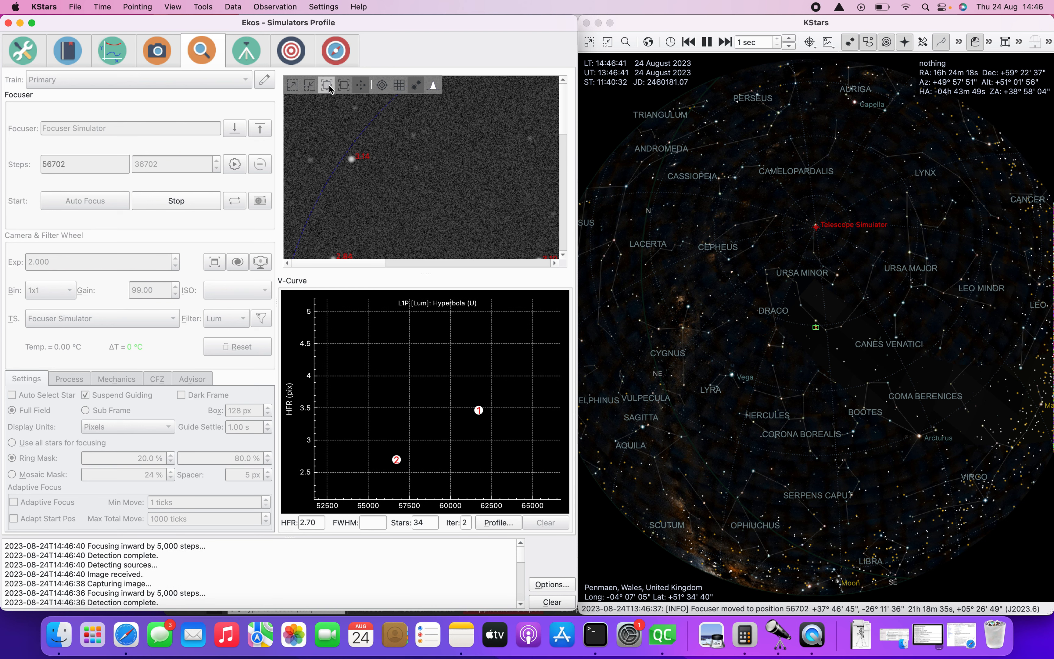
click(343, 86)
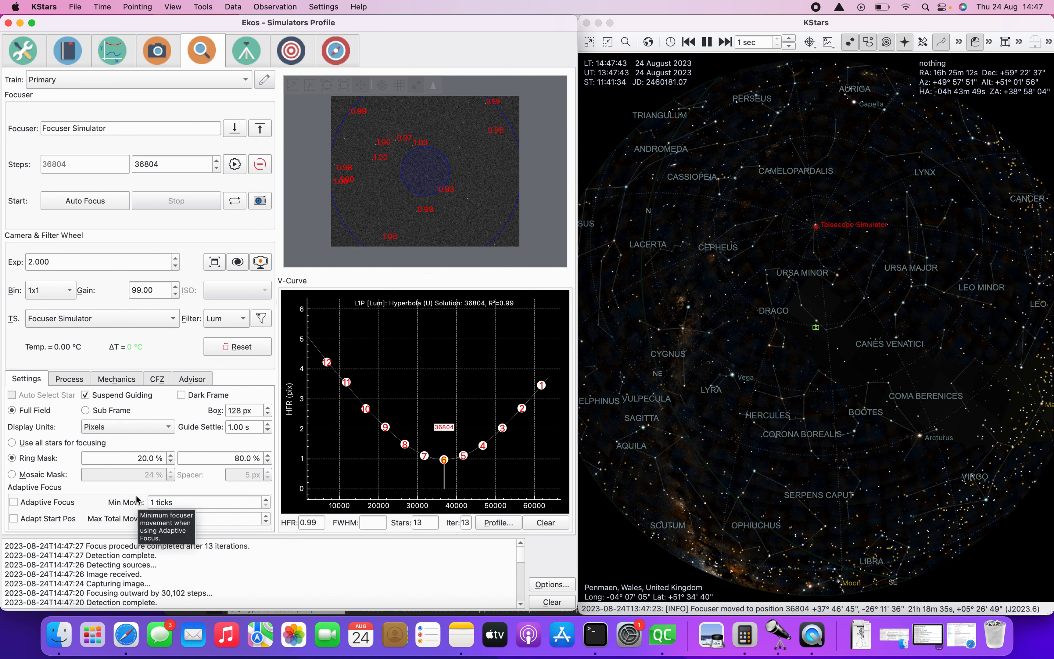
Open the SEP profile editor from the focus process settings, enlarge it to show all parameters, and load the JEE-Focus profile.
click(68, 382)
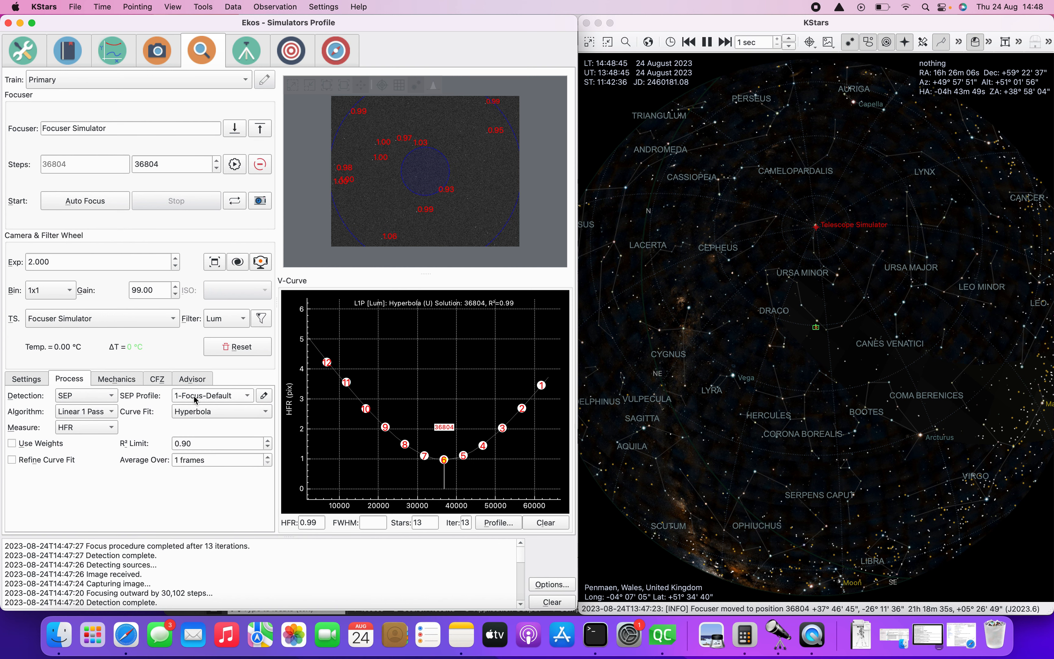
click(264, 396)
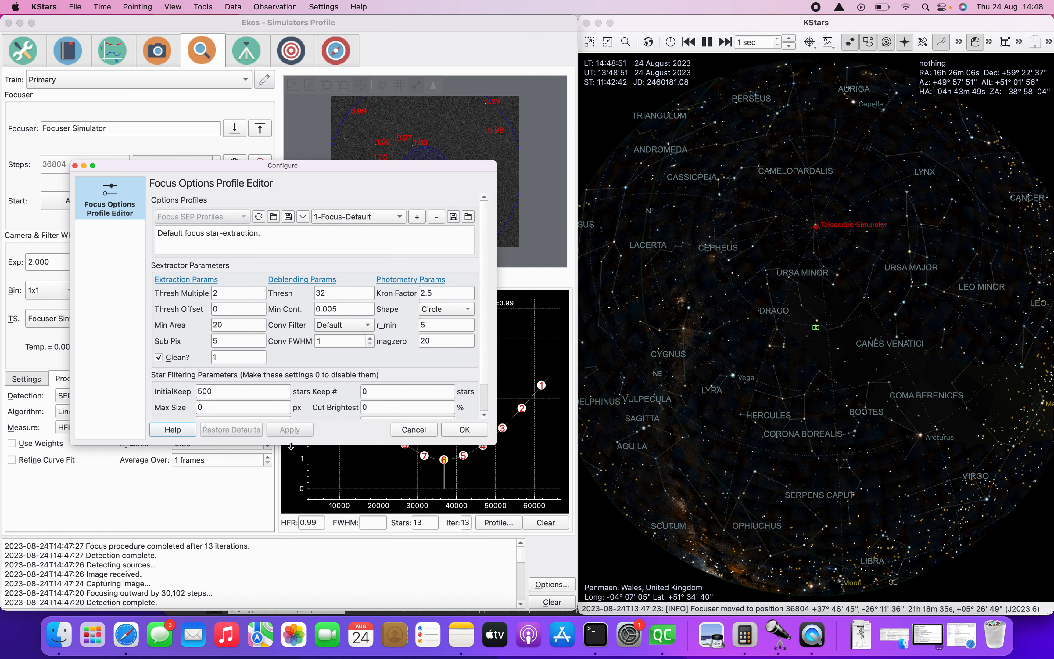
drag(290, 447, 288, 481)
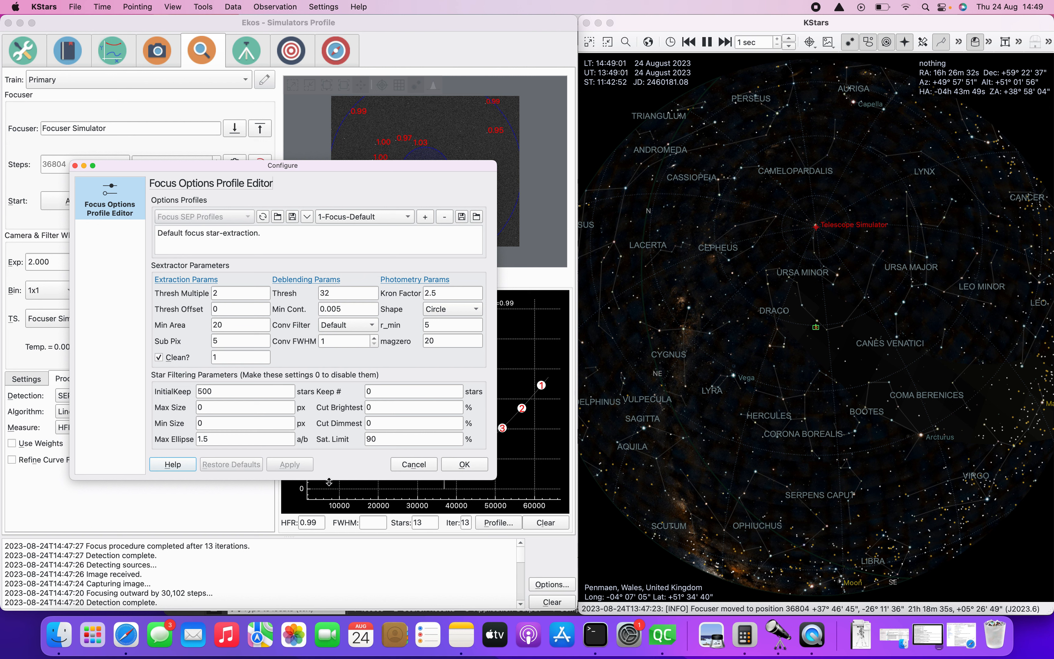
mouse_move(329, 480)
mouse_down()
mouse_move(328, 524)
mouse_move(329, 488)
mouse_up()
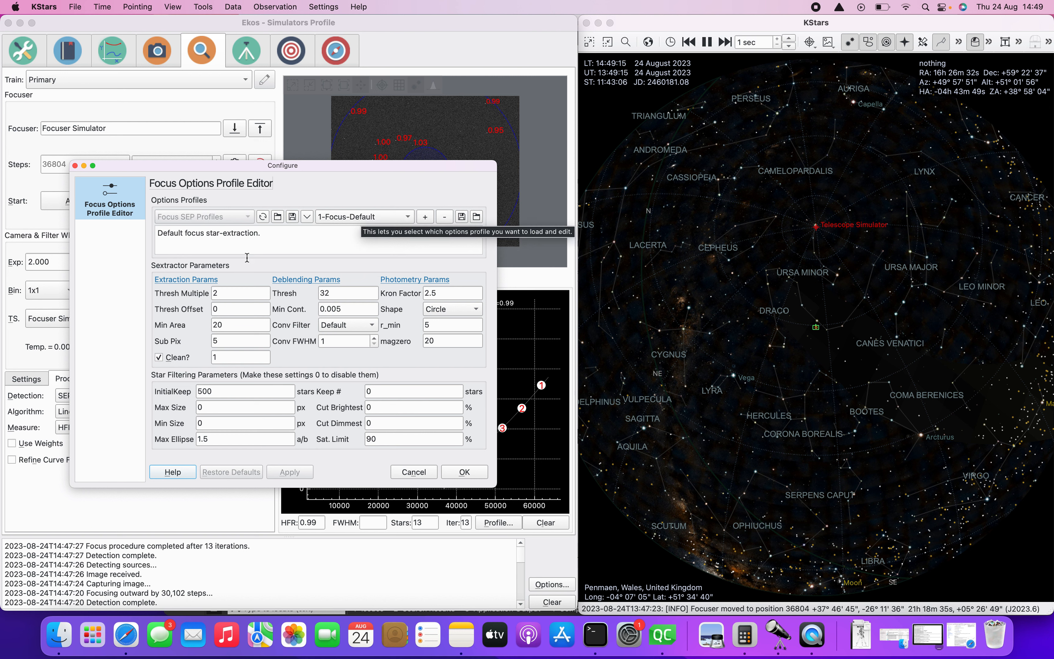
click(361, 216)
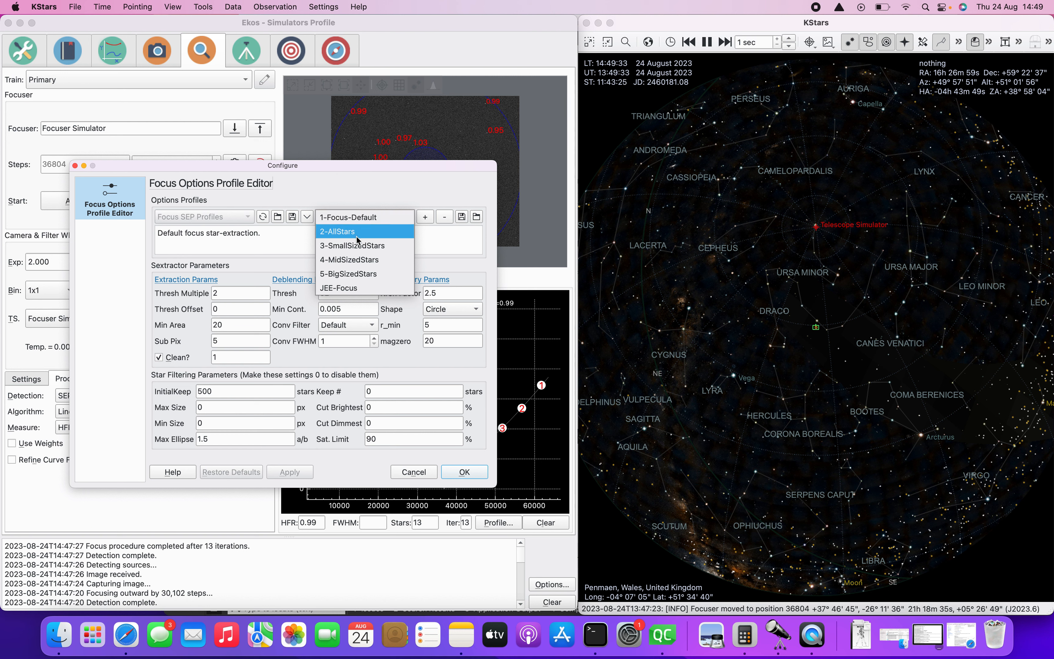
click(348, 288)
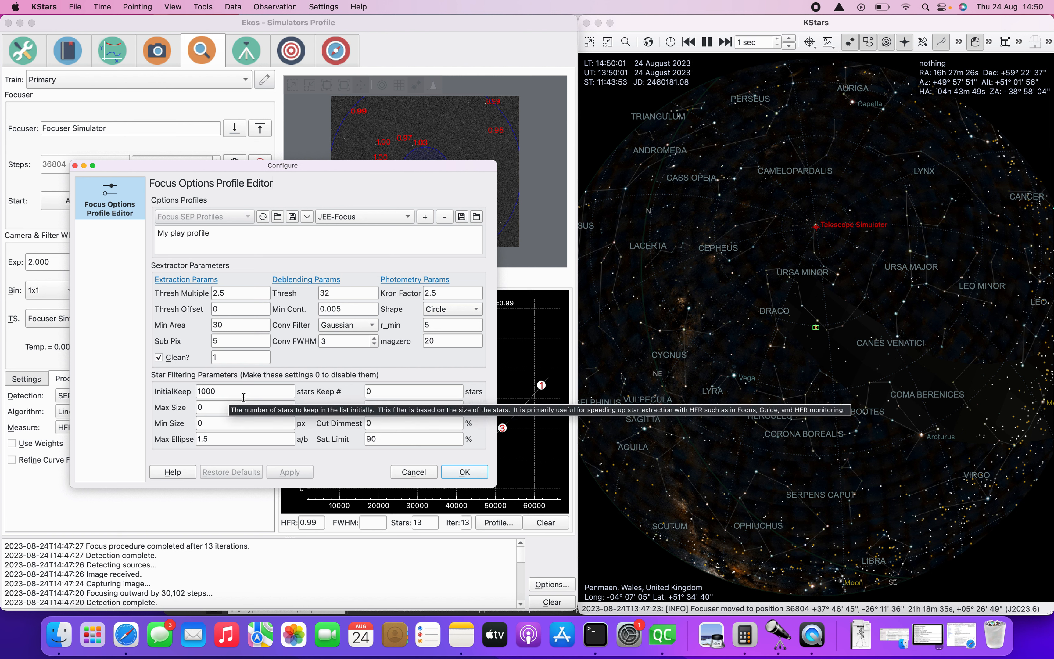
Examine the star filtering parameters of the JEE-Focus profile: InitialKeep, Sat. Limit, Max Size and Min Size.
click(225, 389)
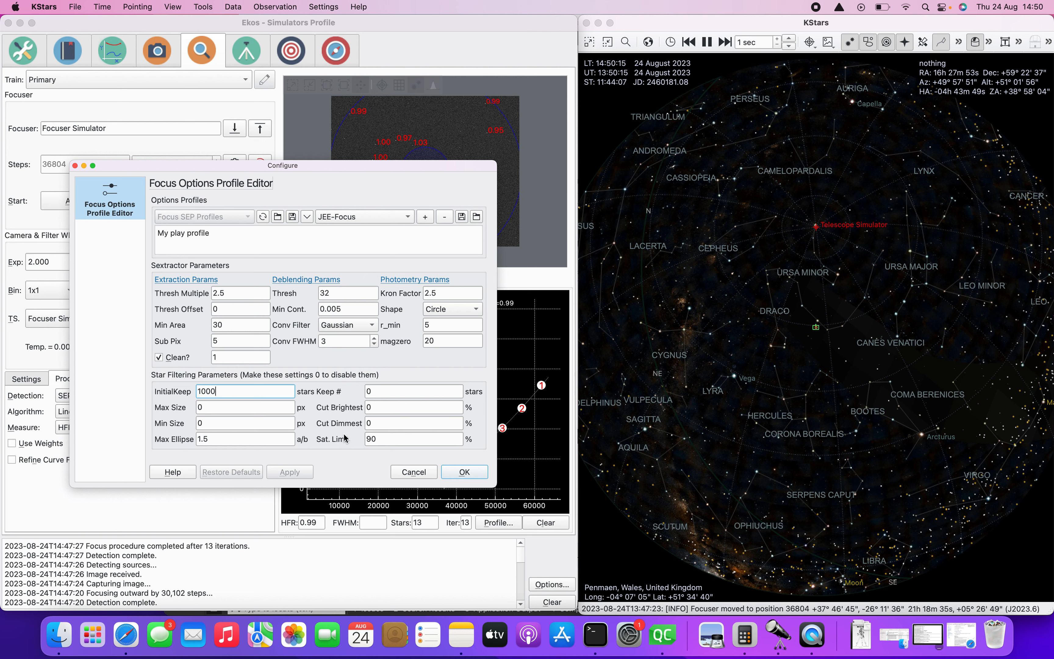
click(385, 439)
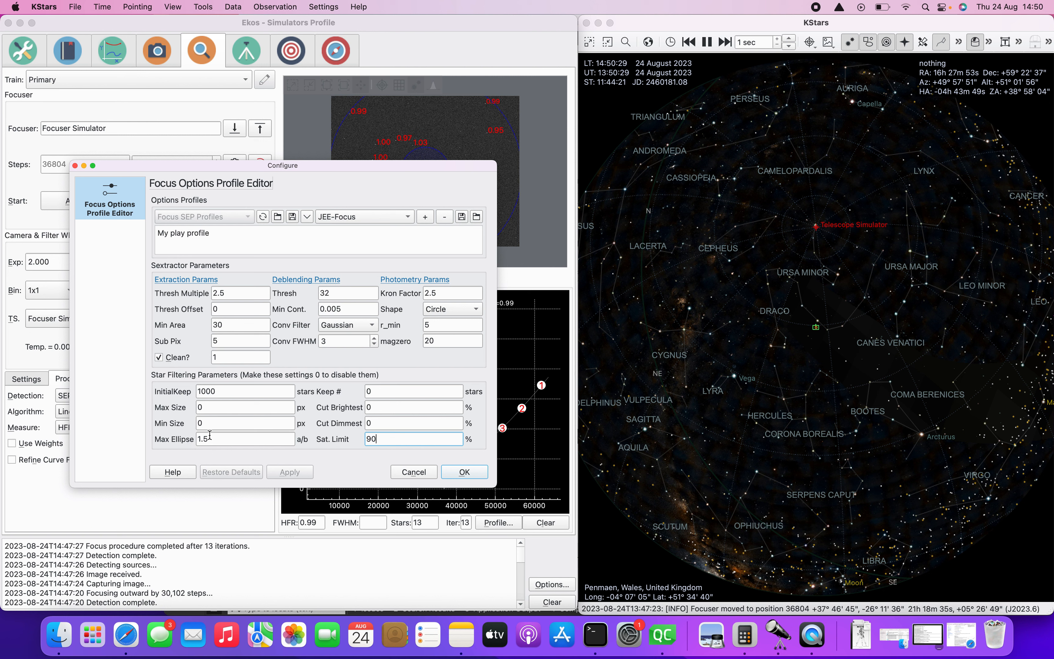
click(209, 408)
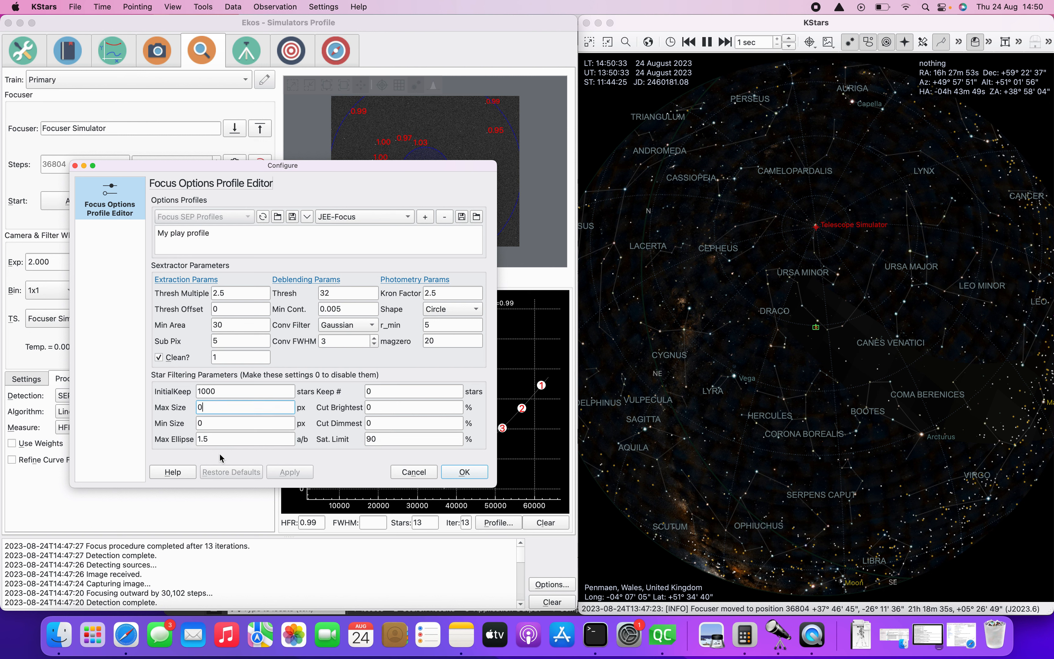
click(213, 427)
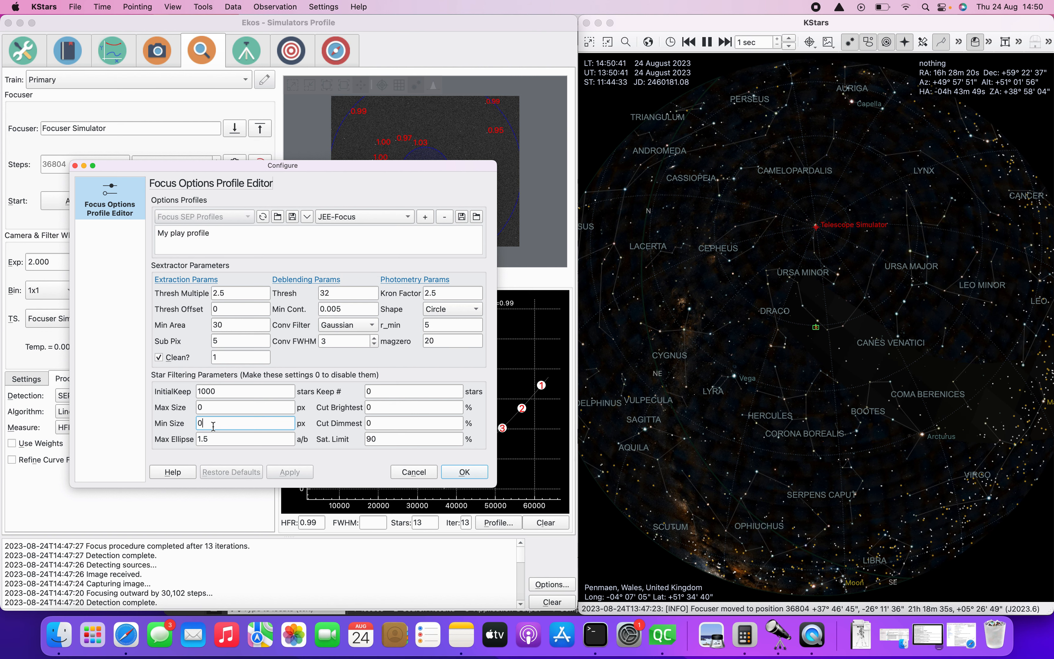
click(211, 413)
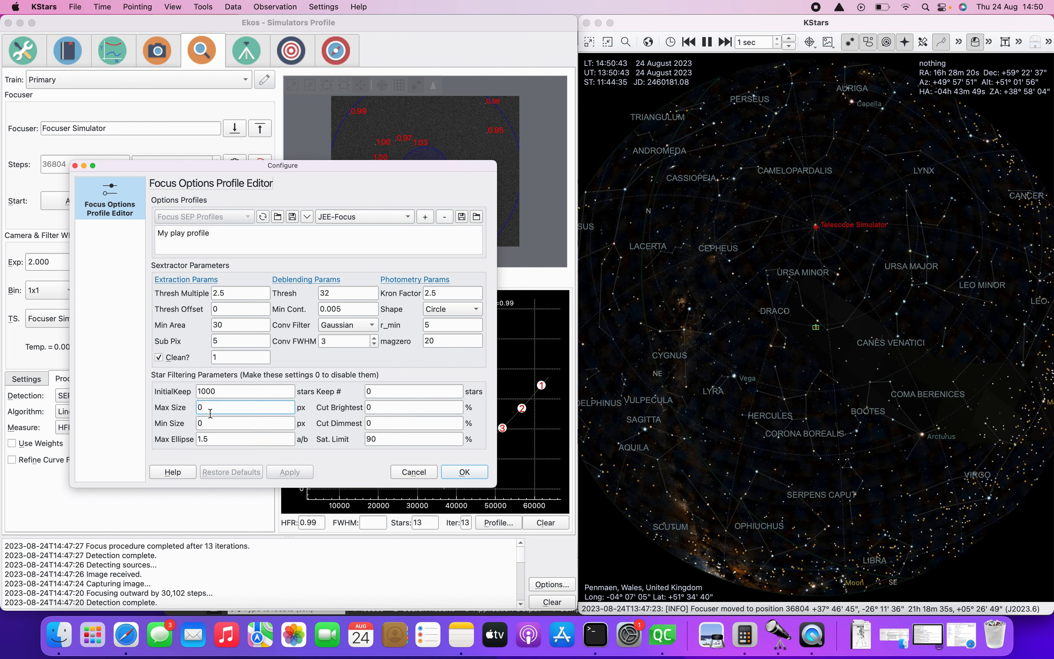
click(208, 419)
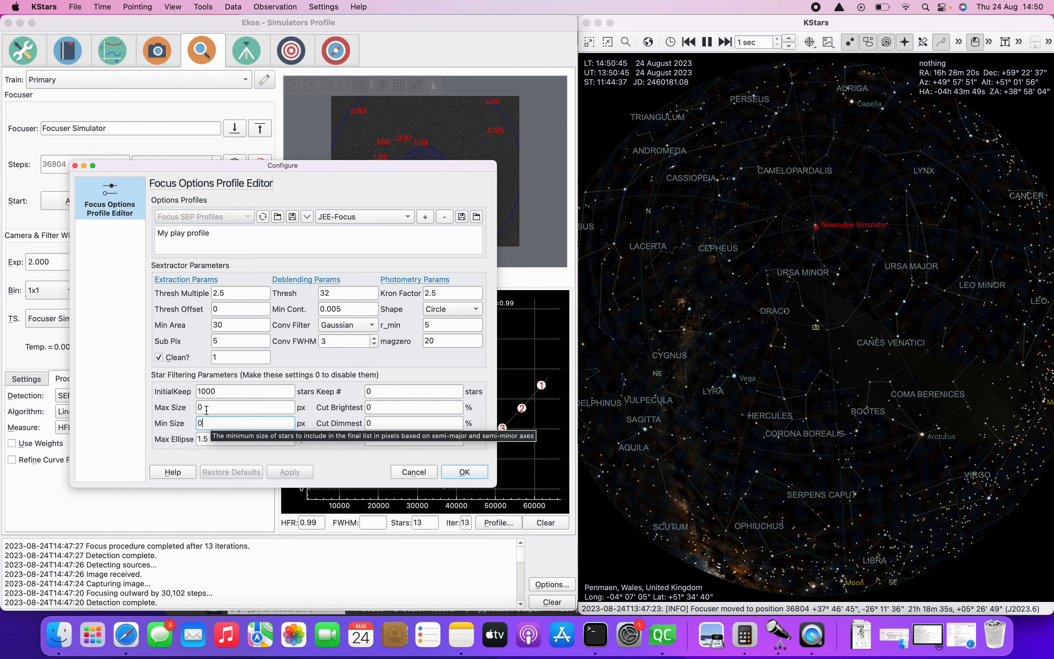
click(204, 410)
click(206, 406)
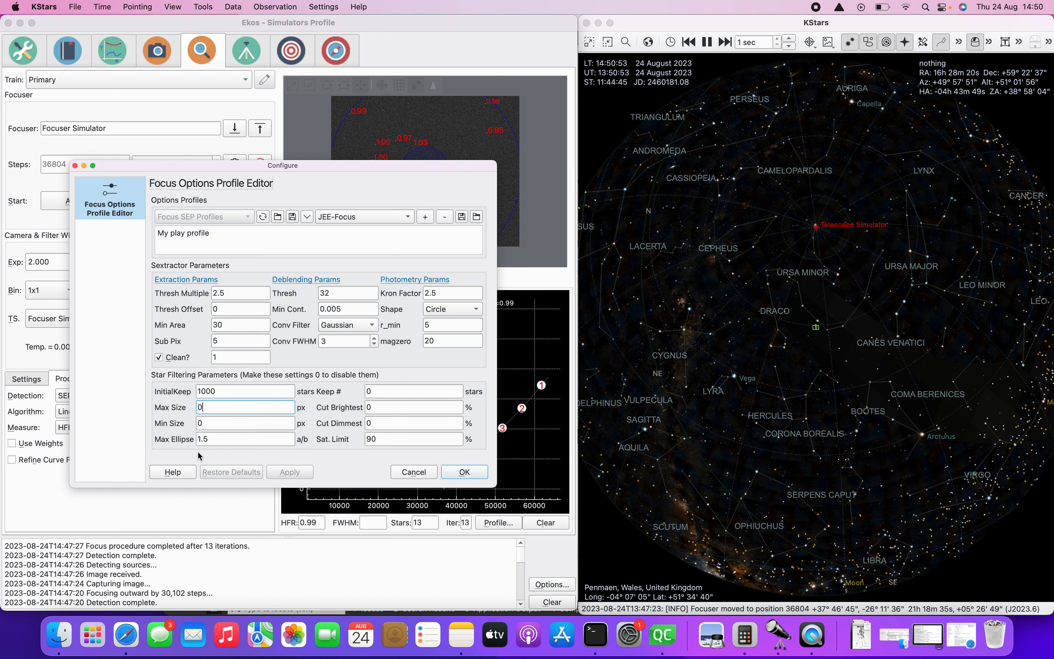
click(214, 422)
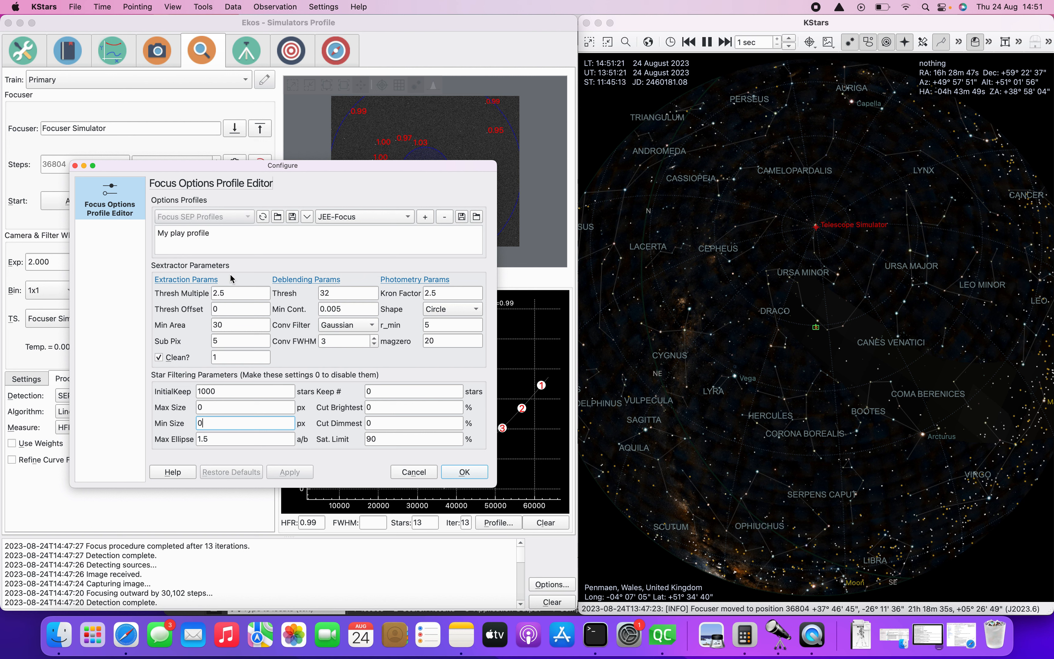
Switch the profile editor back to 1-Focus-Default and close it without saving.
click(338, 216)
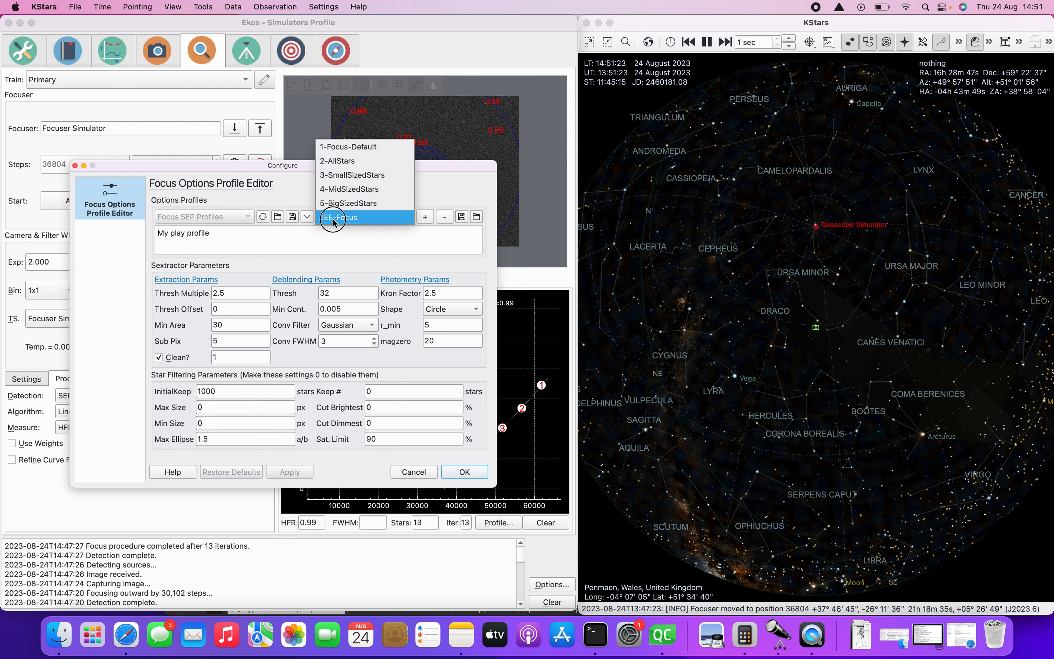
click(355, 148)
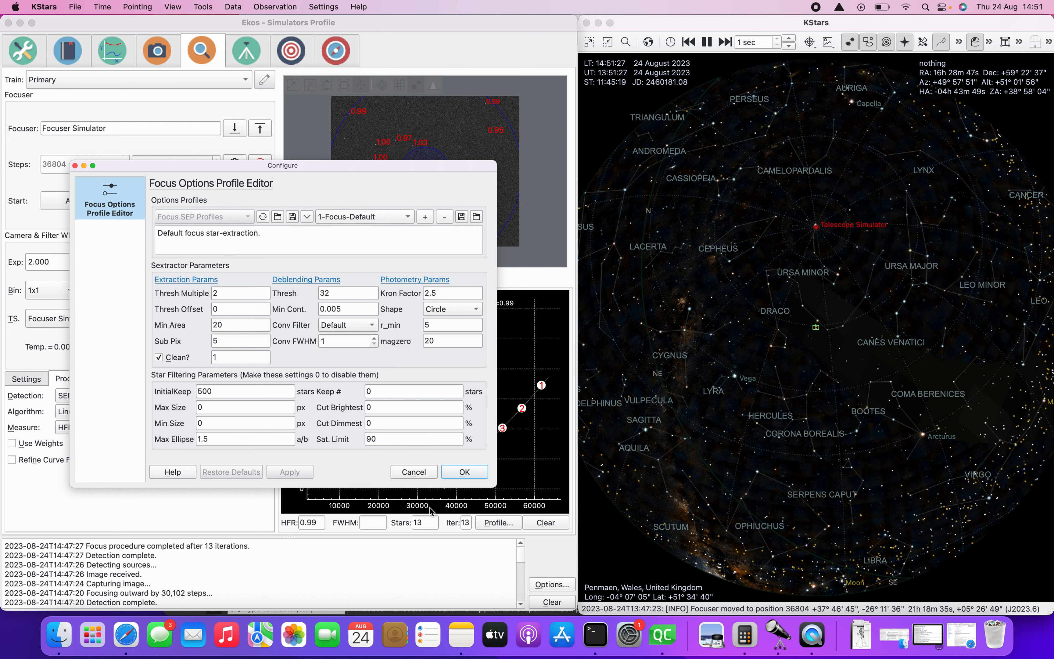
click(413, 472)
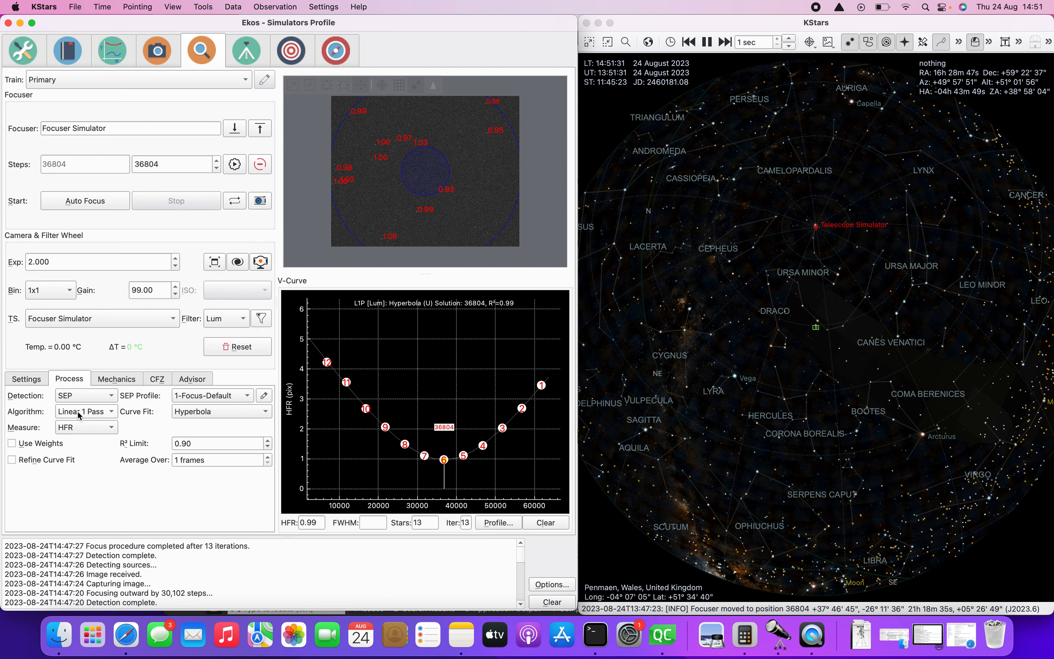
Review the available focus algorithms and their descriptions, keeping Linear 1 Pass.
mouse_move(78, 415)
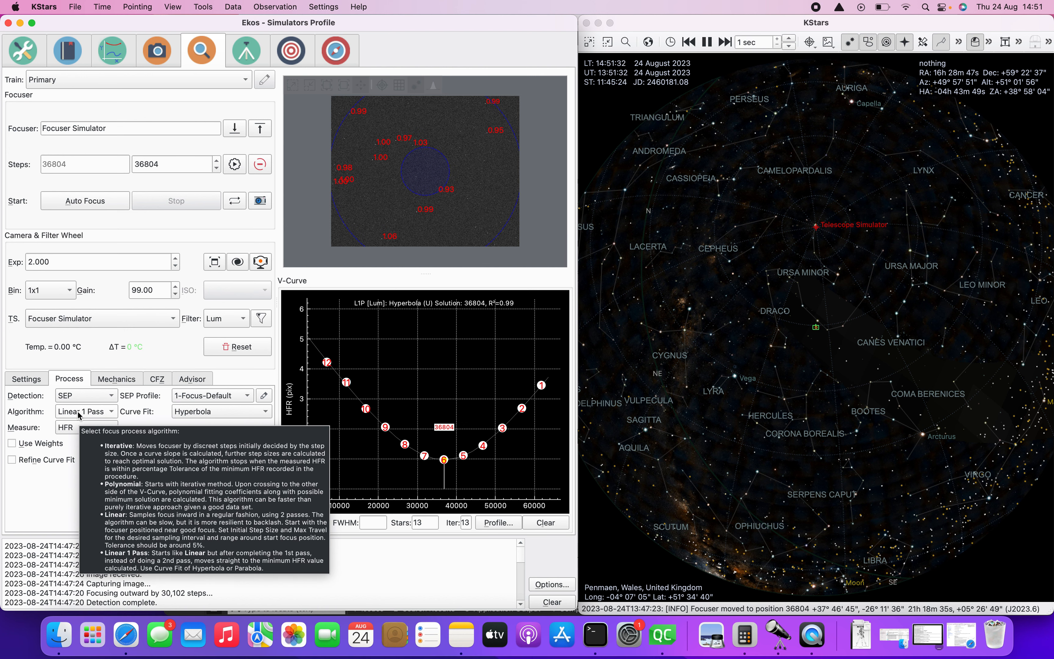
click(79, 411)
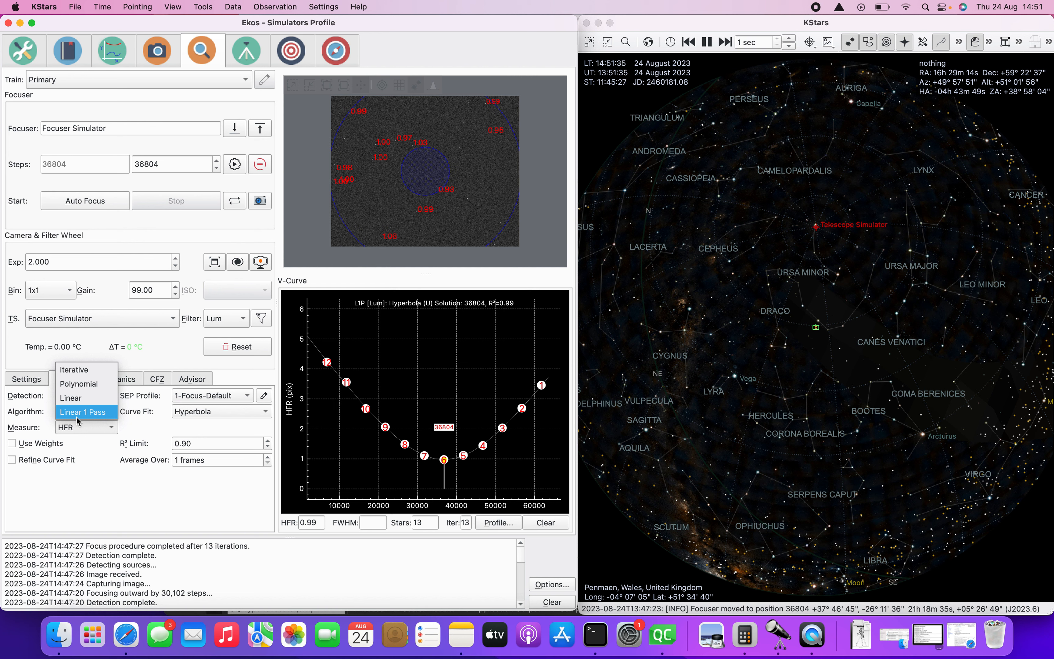
click(138, 422)
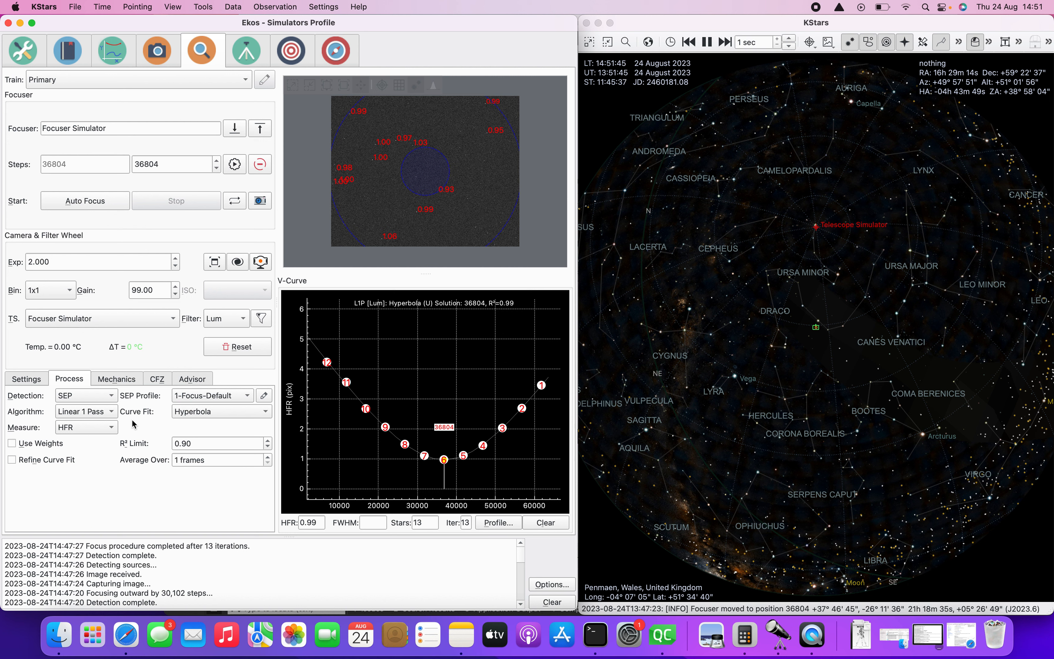
Review the Quadratic, Hyperbola and Parabola curve fit options, keeping Hyperbola.
click(201, 411)
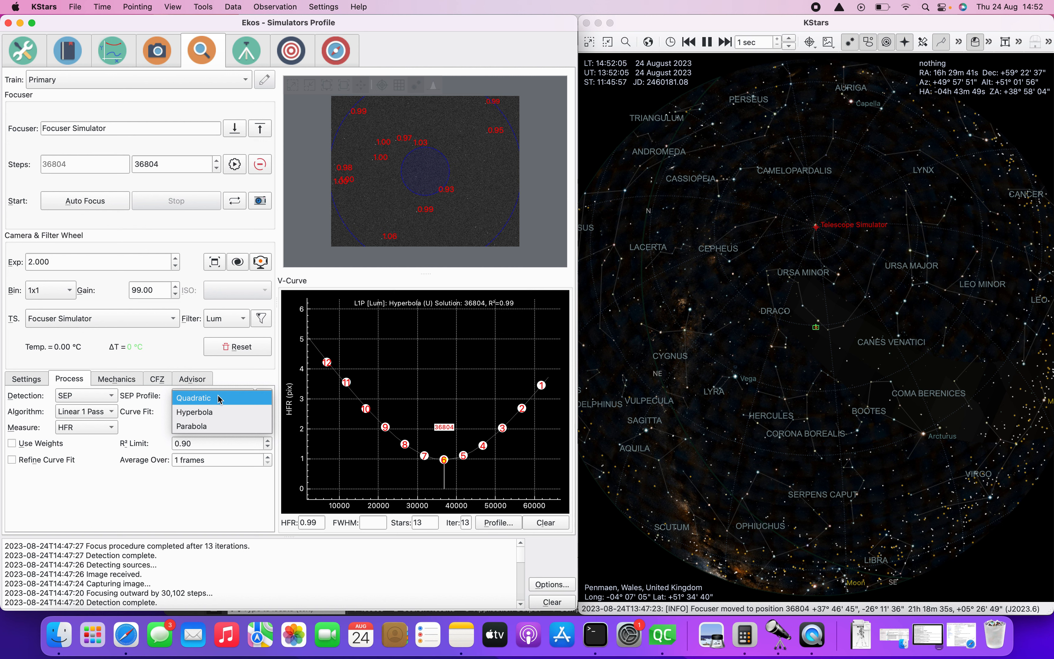
click(189, 415)
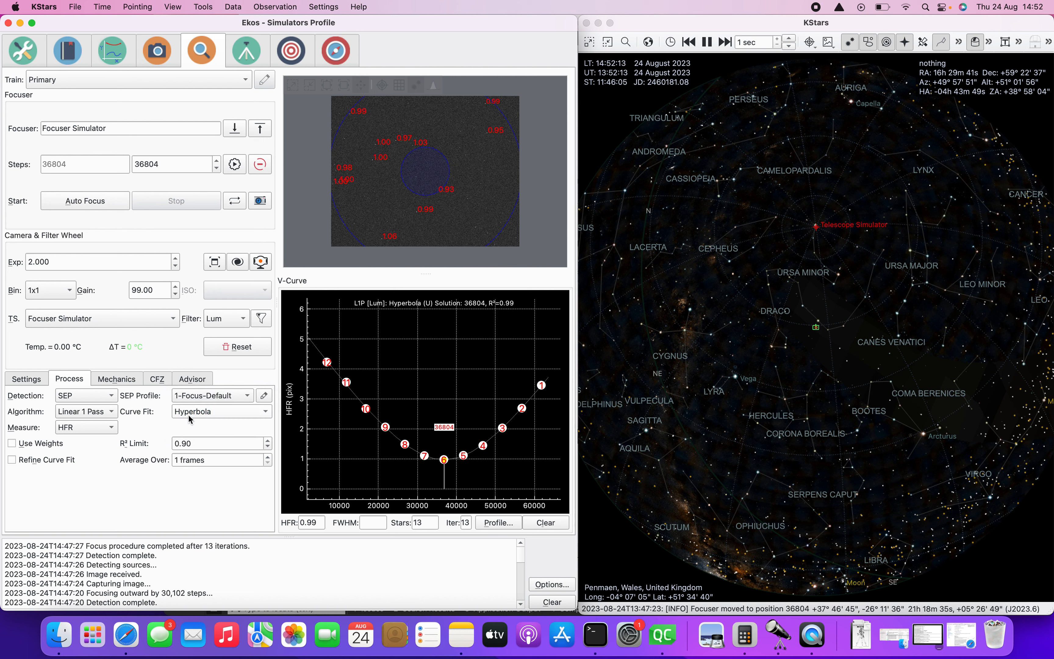
click(189, 415)
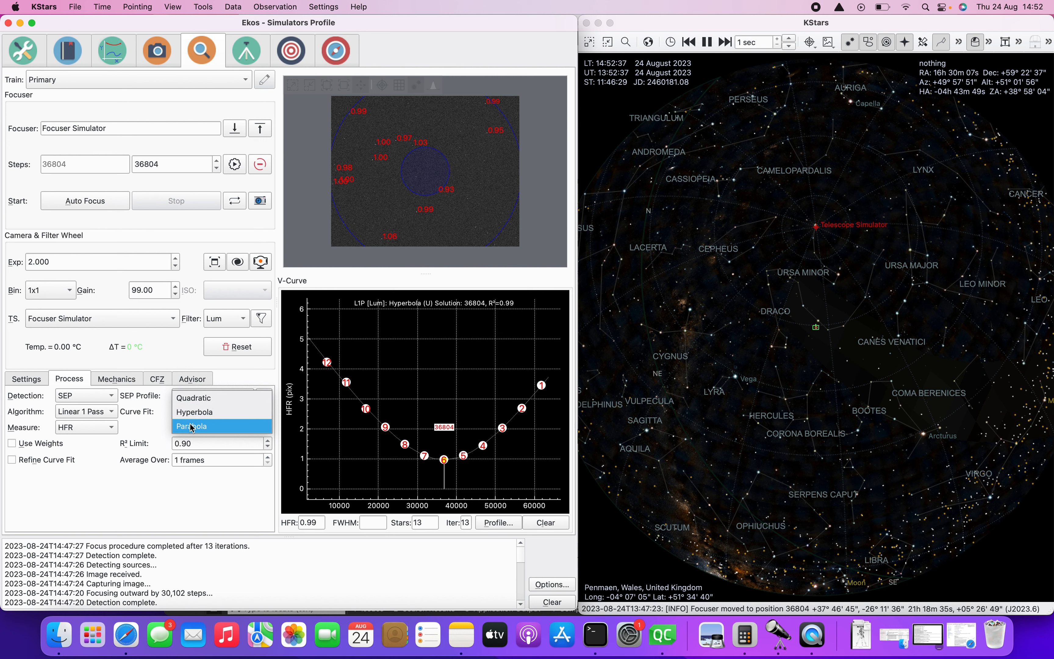
click(162, 420)
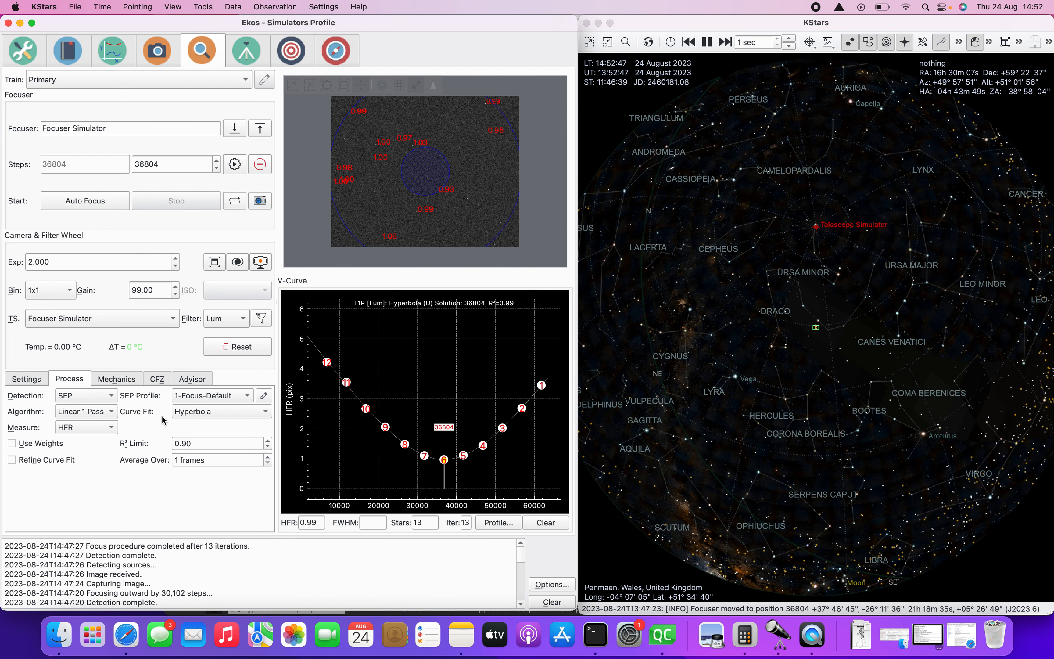
Try the Parabola curve fit and return the curve fit to Hyperbola.
click(206, 415)
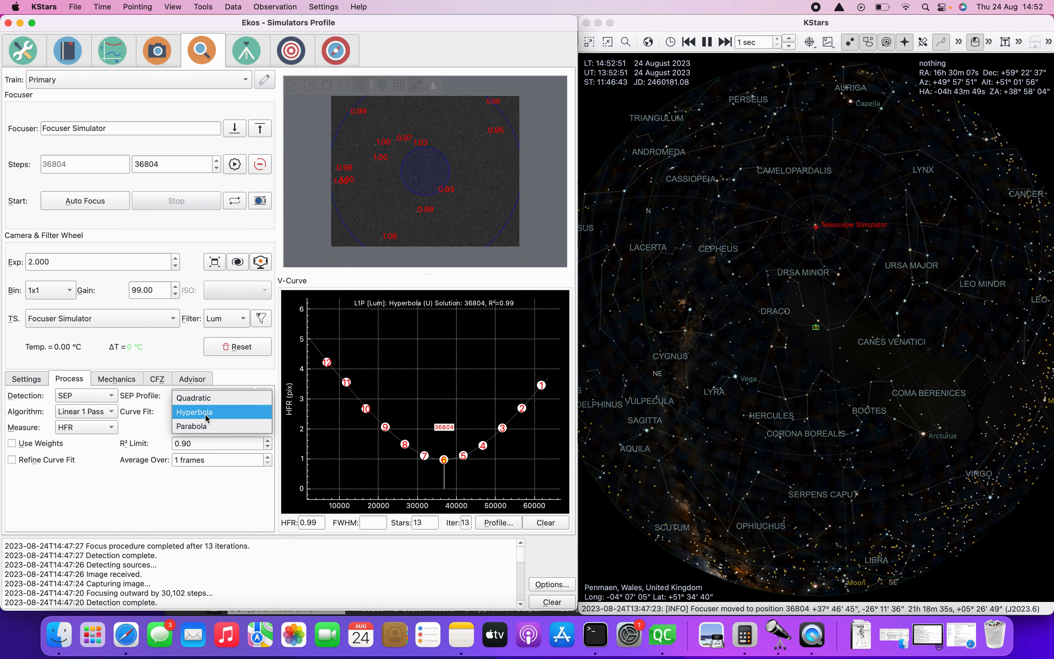
click(197, 426)
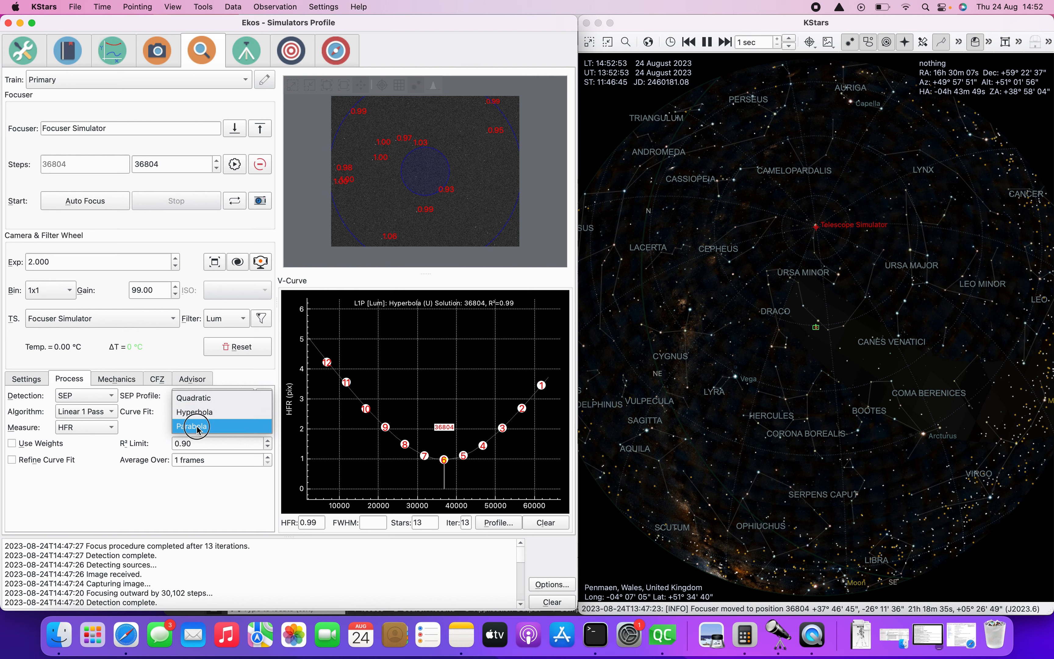
click(195, 413)
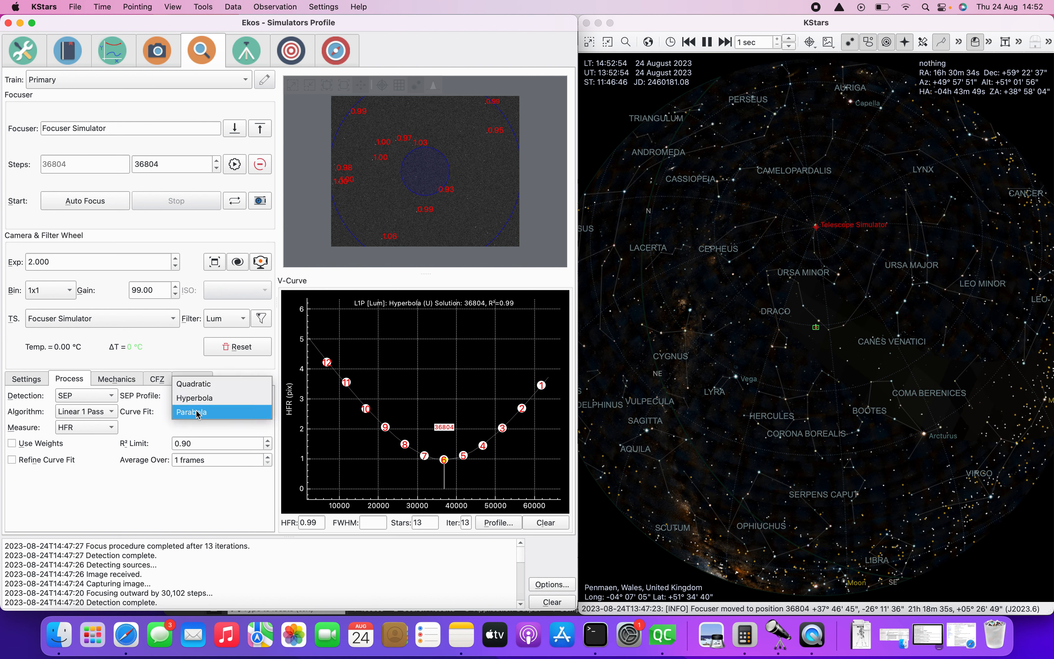
click(161, 418)
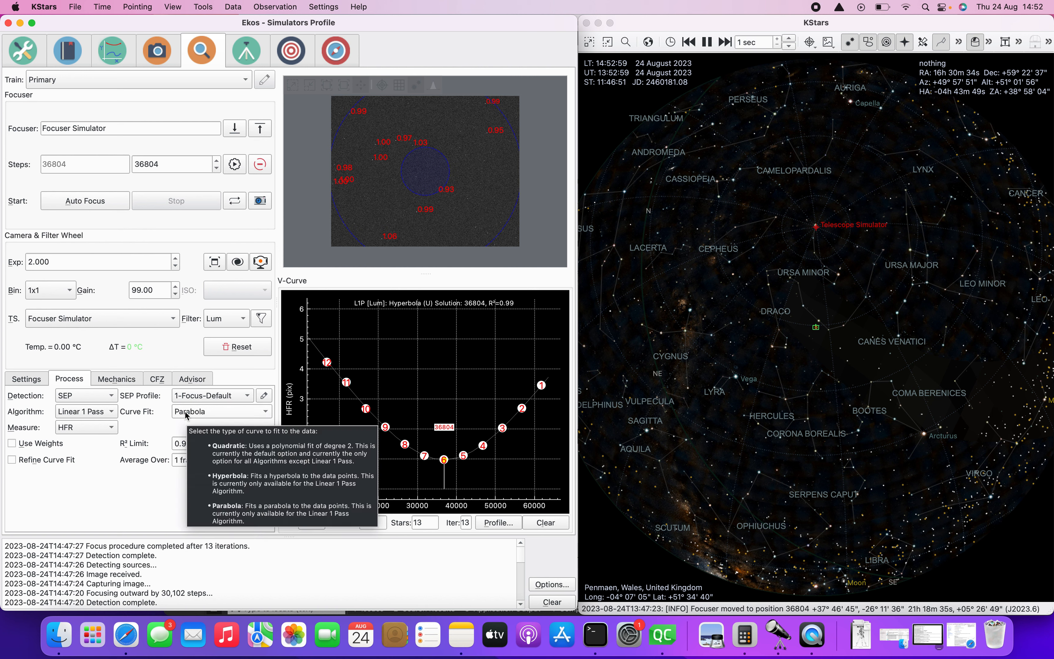
click(203, 413)
click(202, 398)
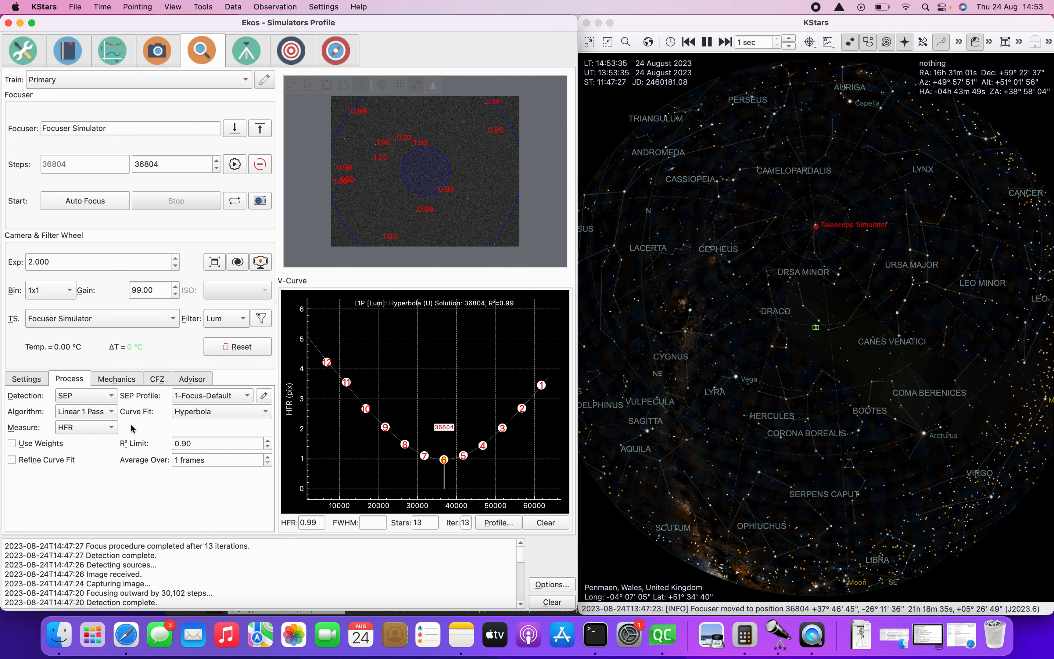
Enable Use Weights and Refine Curve Fit, and examine the V-curve data points and the R² Limit setting.
click(34, 442)
mouse_move(433, 460)
mouse_move(339, 367)
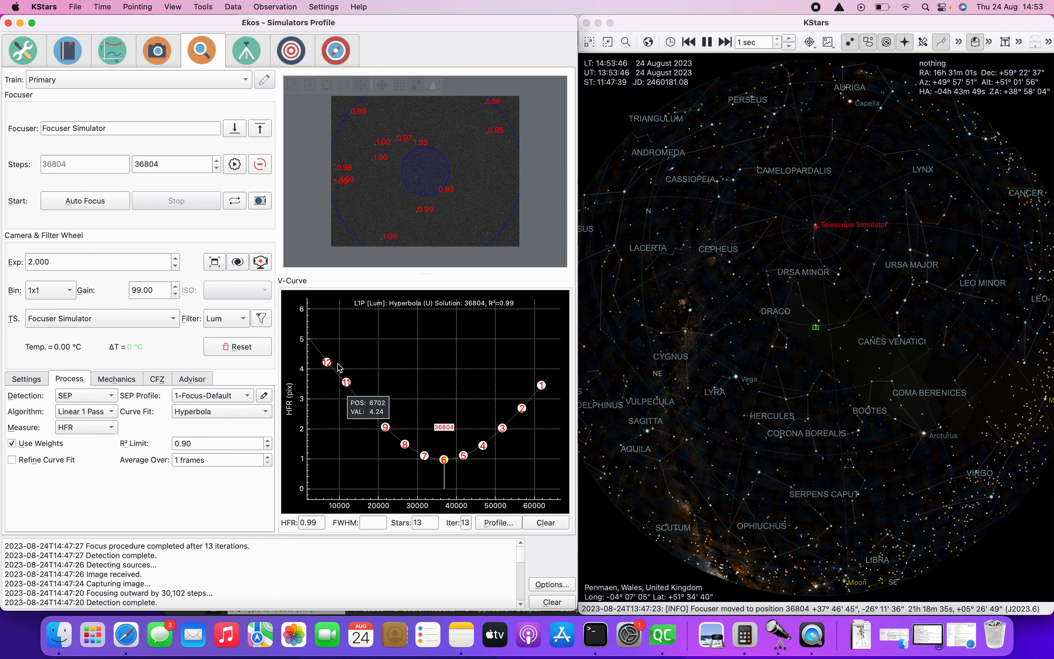
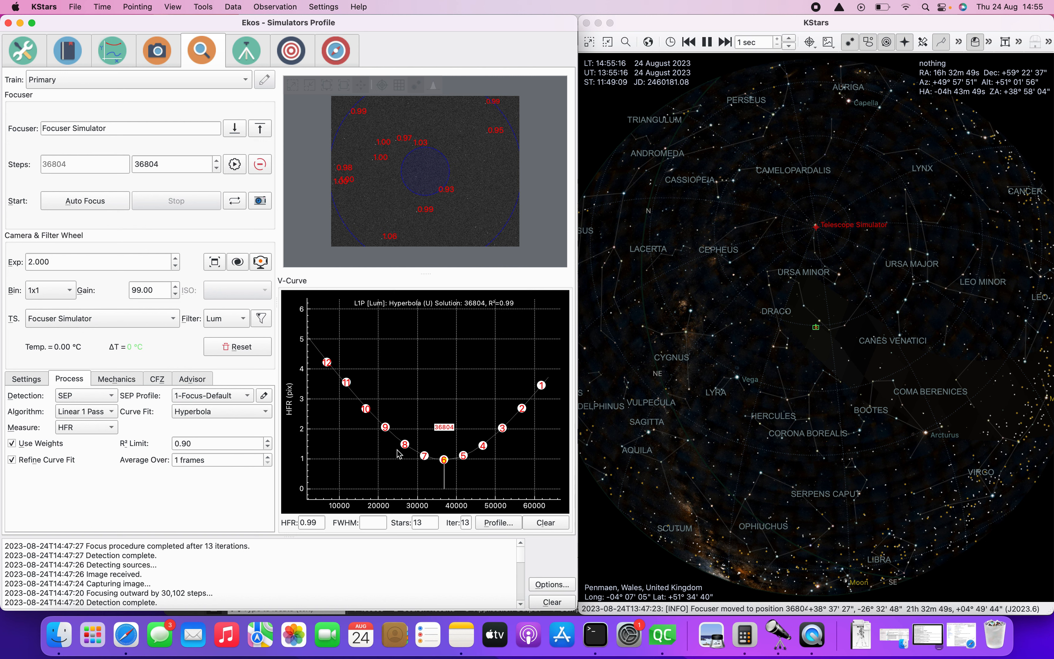
mouse_move(327, 363)
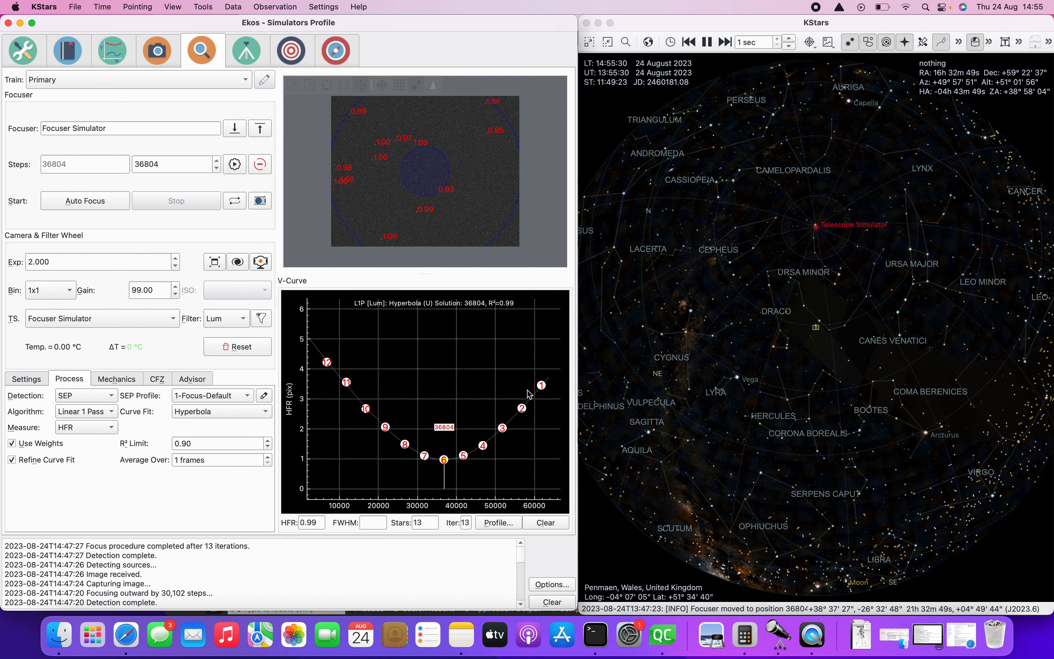
mouse_move(541, 385)
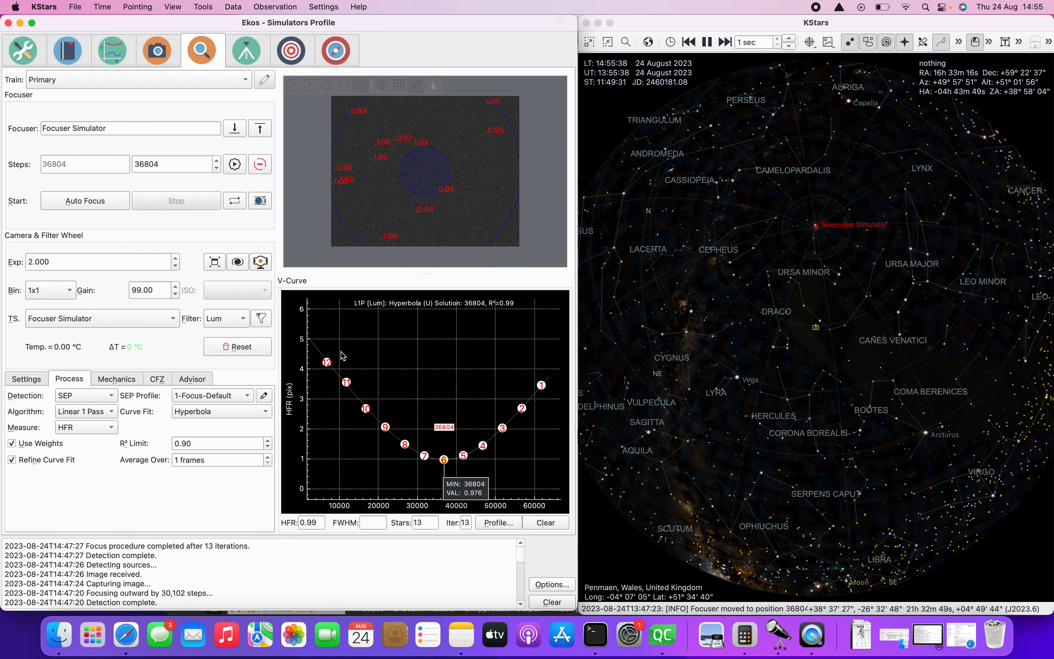
mouse_move(45, 460)
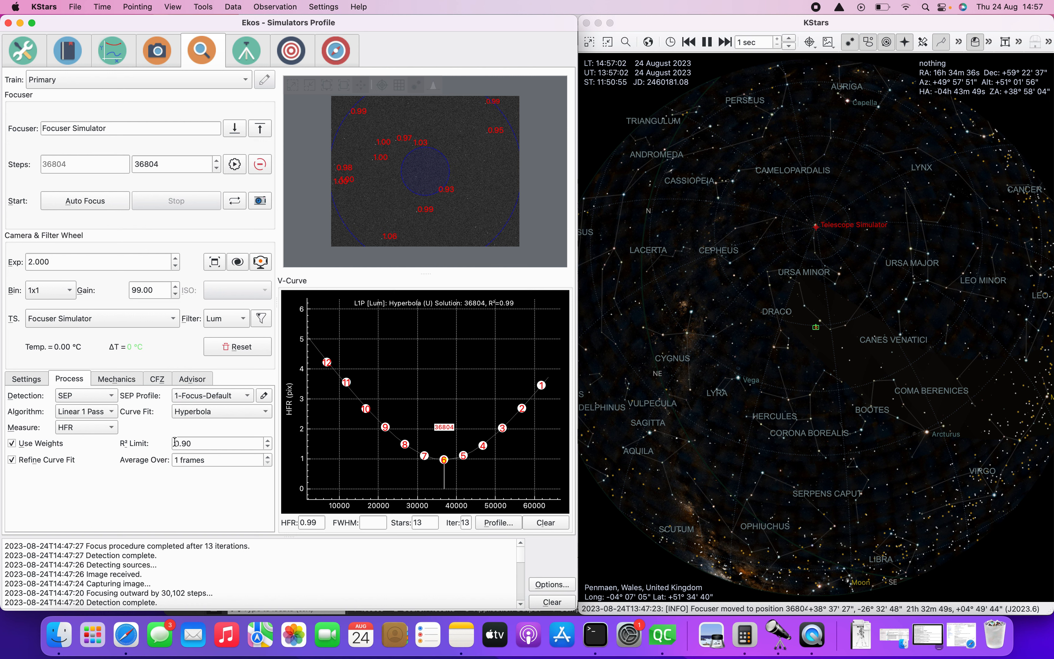
mouse_move(346, 382)
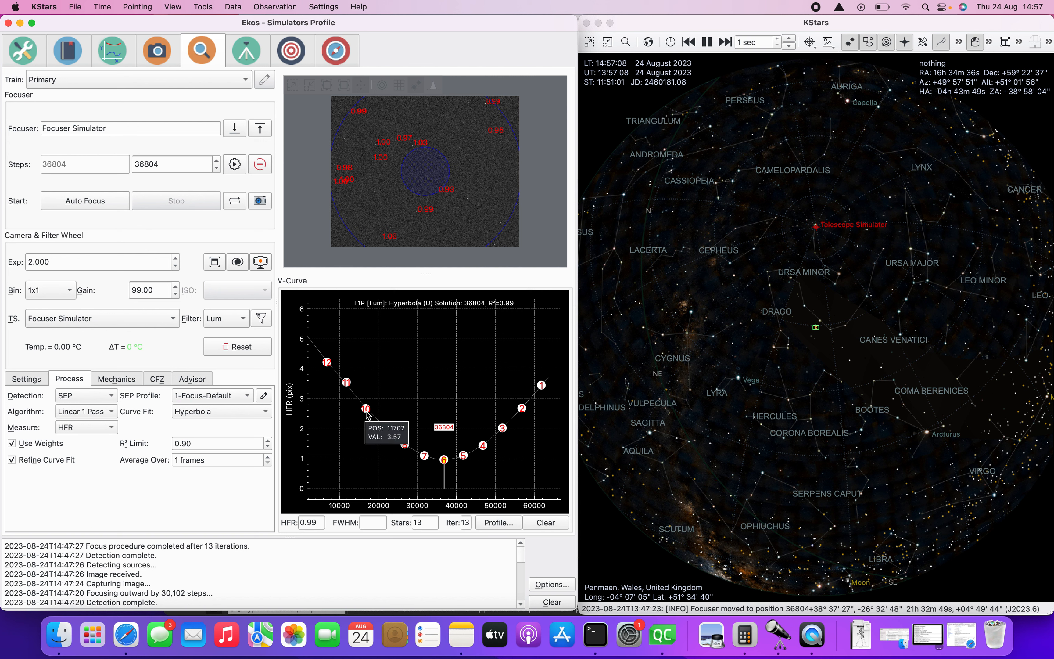
mouse_move(195, 443)
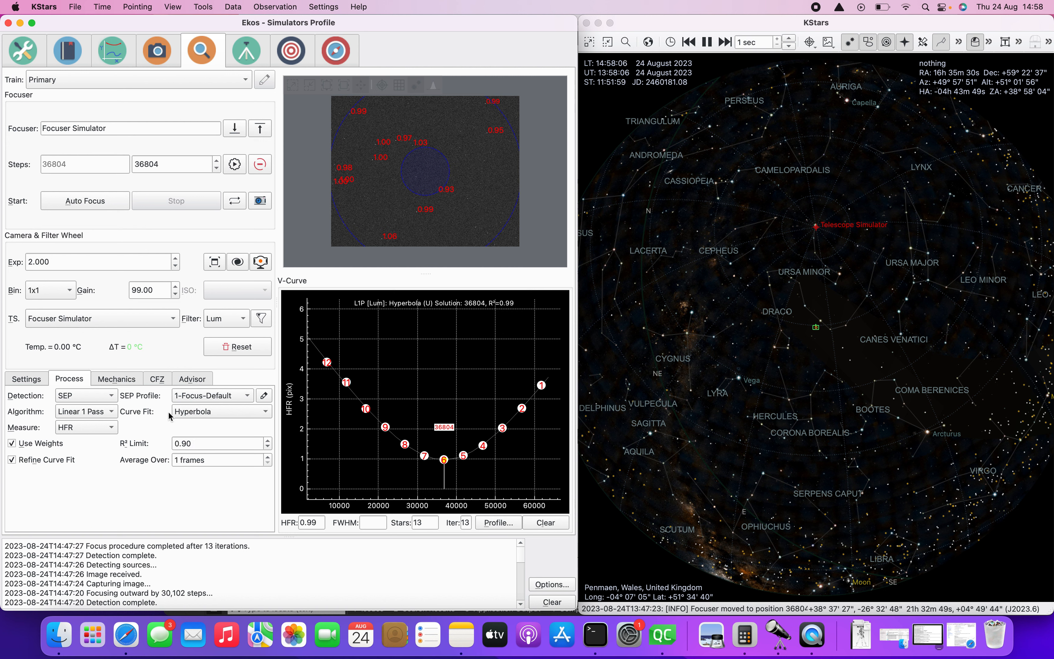
Open the focuser mechanics settings and review the Classic walk against the data points on the V-curve.
click(116, 378)
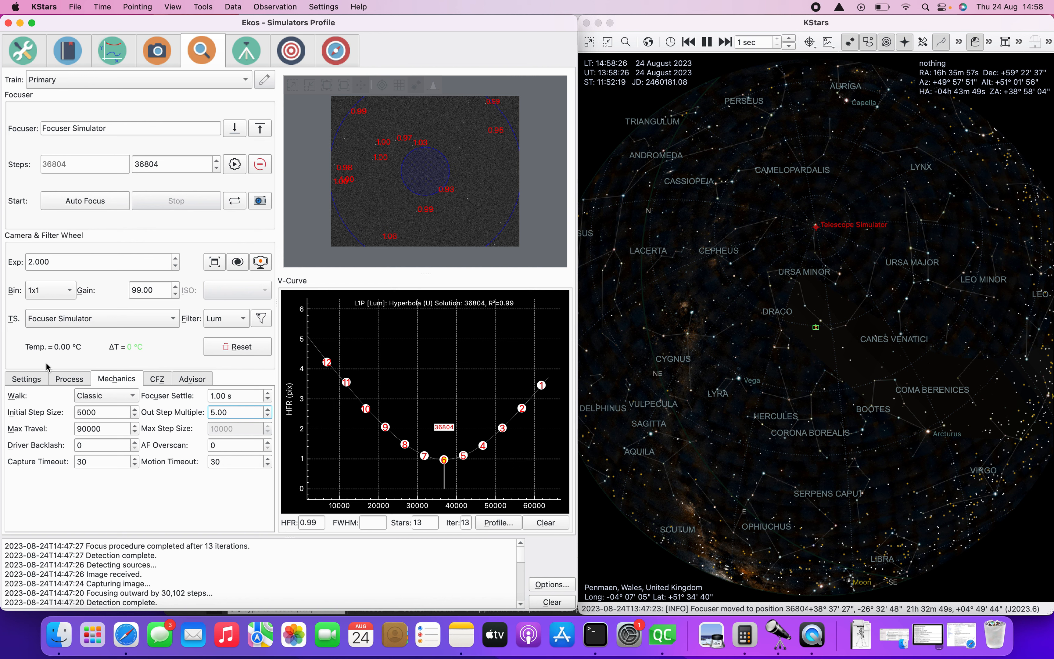
mouse_move(90, 399)
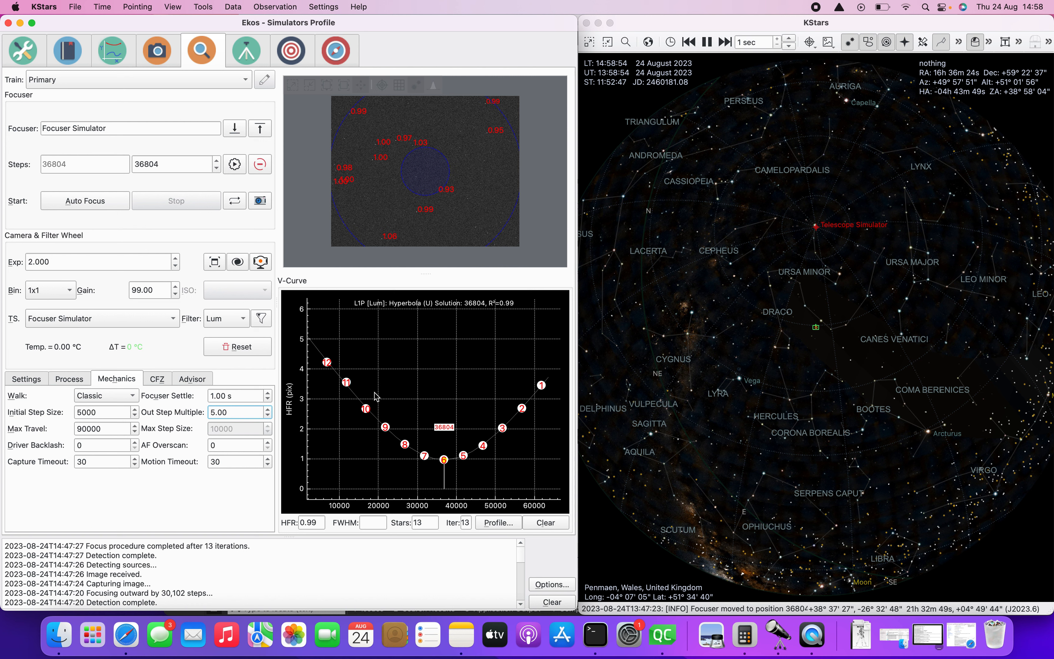
mouse_move(346, 382)
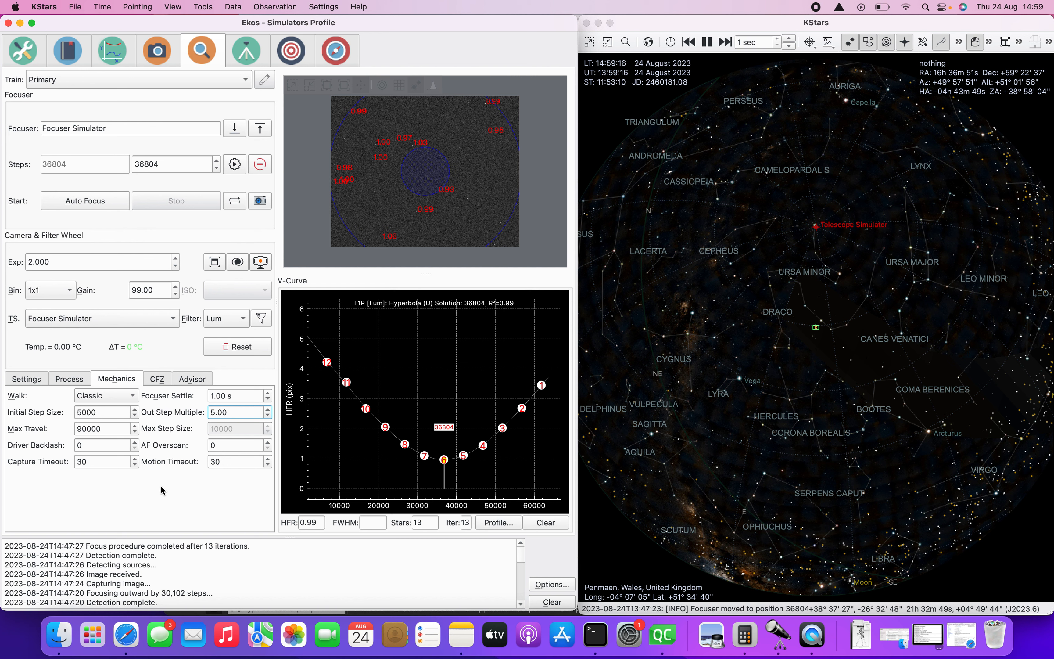
mouse_move(99, 396)
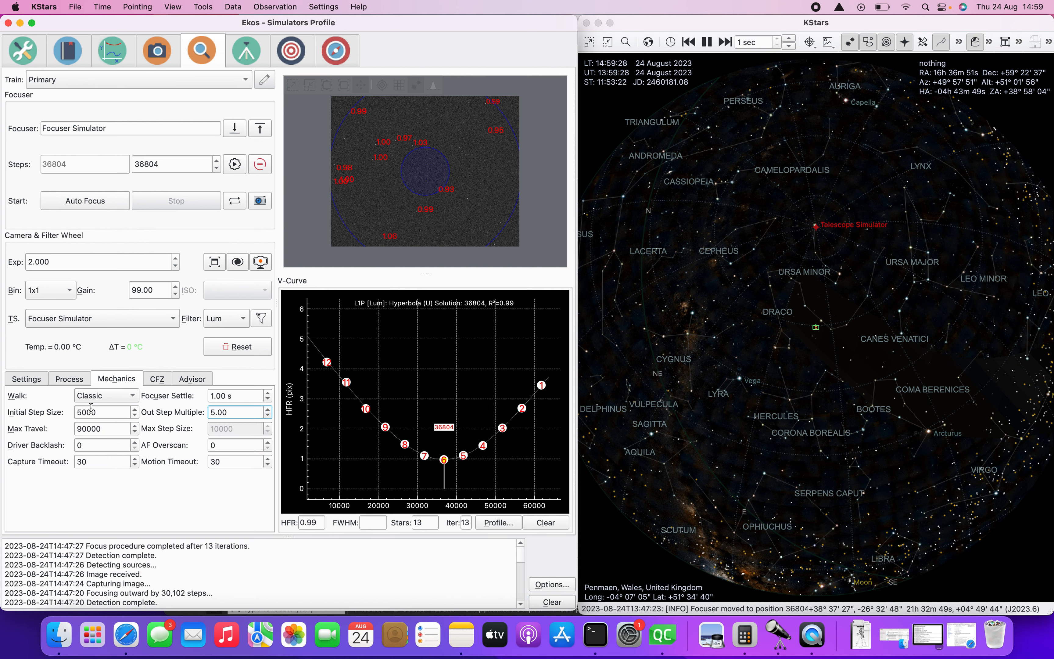
Examine the Initial Step Size setting and its description, comparing it with the spacing of the V-curve data points.
double_click(101, 412)
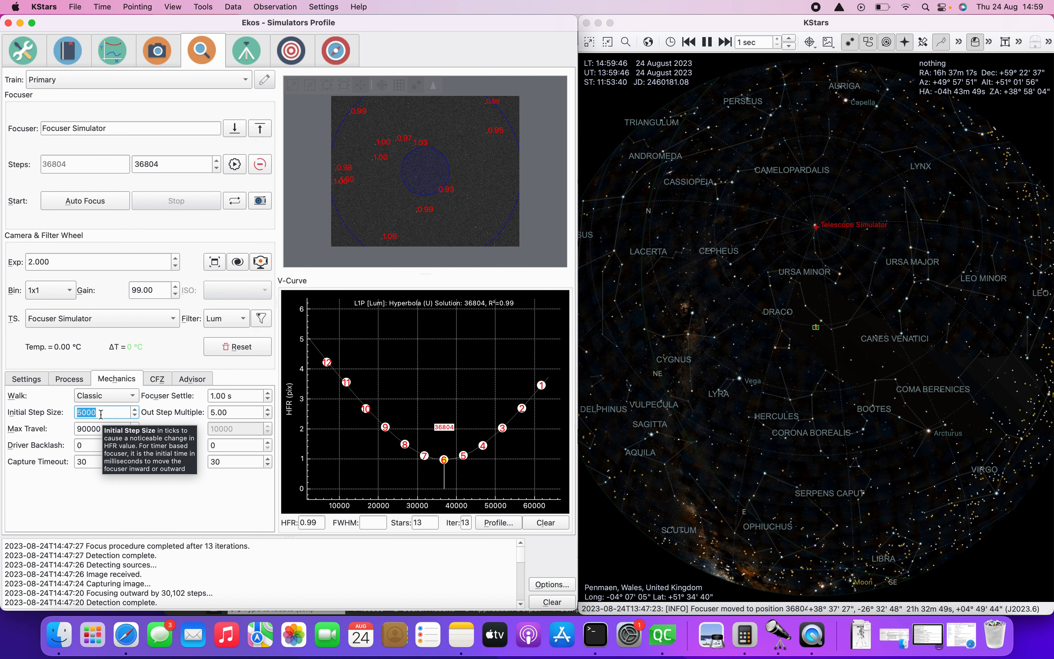
click(101, 414)
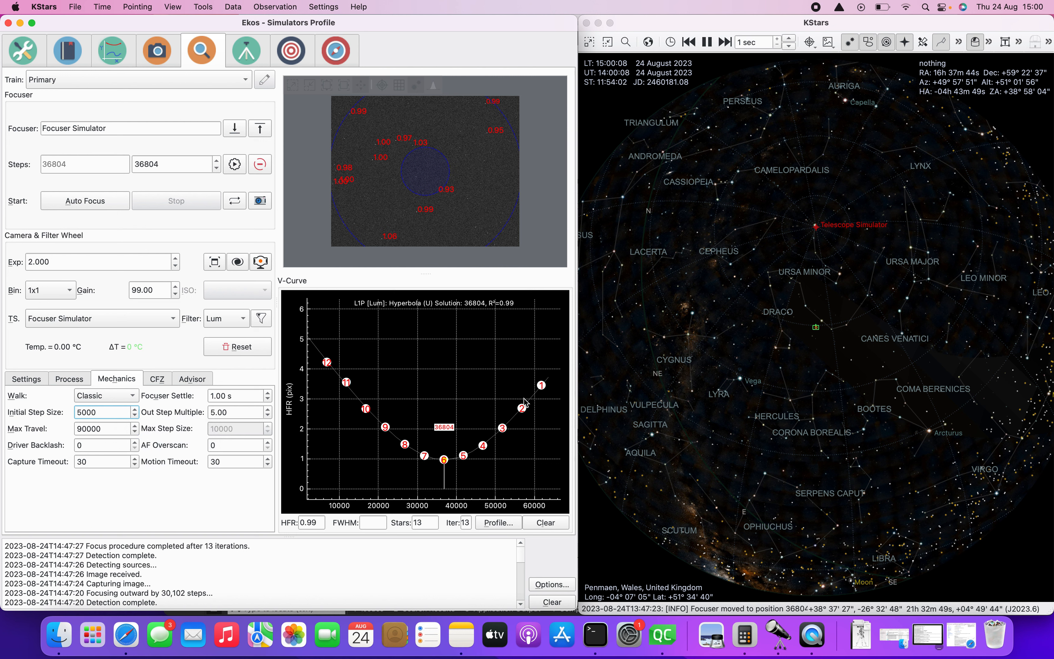
mouse_move(511, 436)
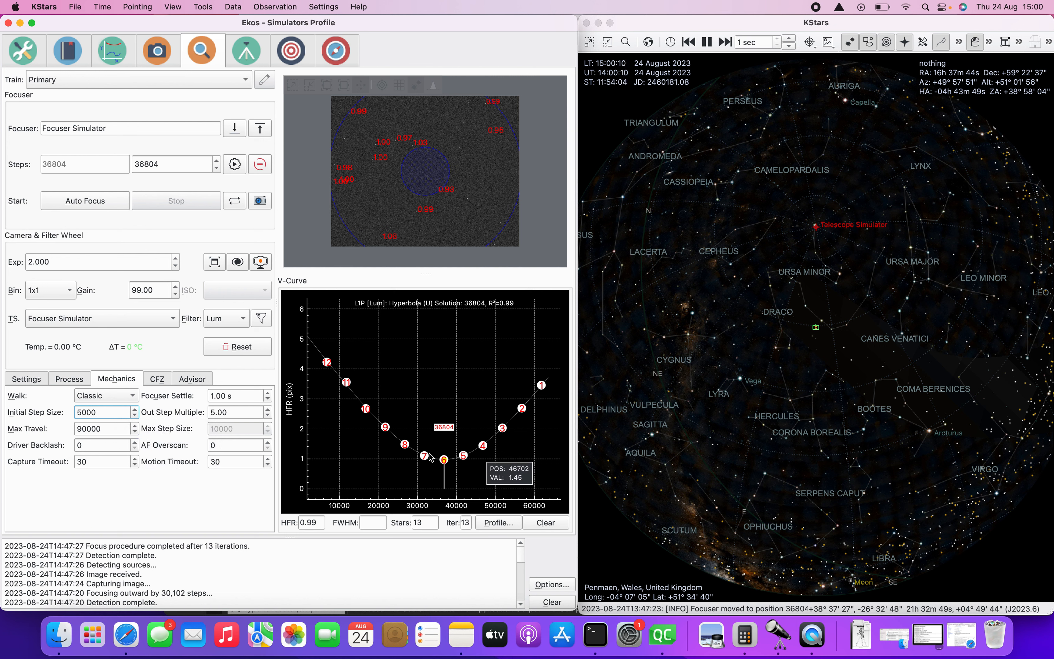
mouse_move(443, 460)
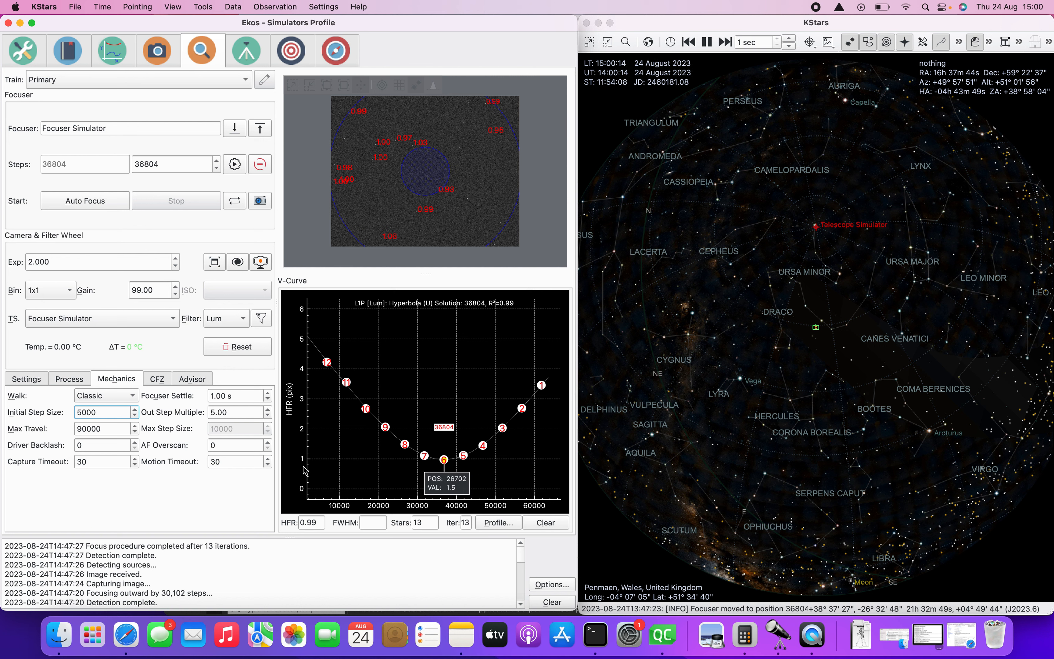
mouse_move(539, 388)
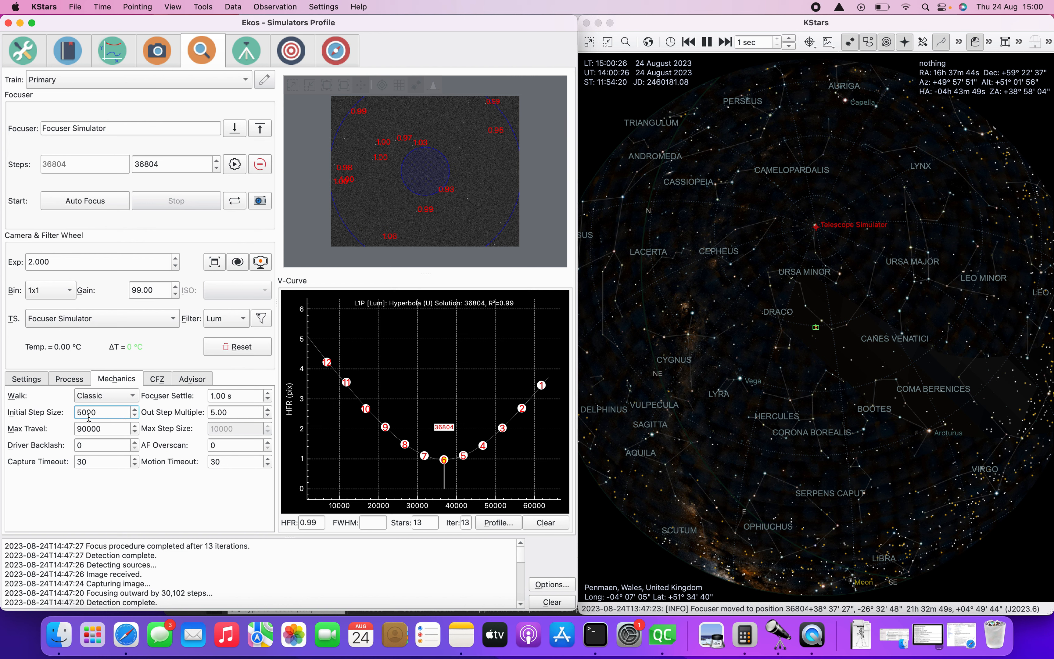
mouse_move(91, 413)
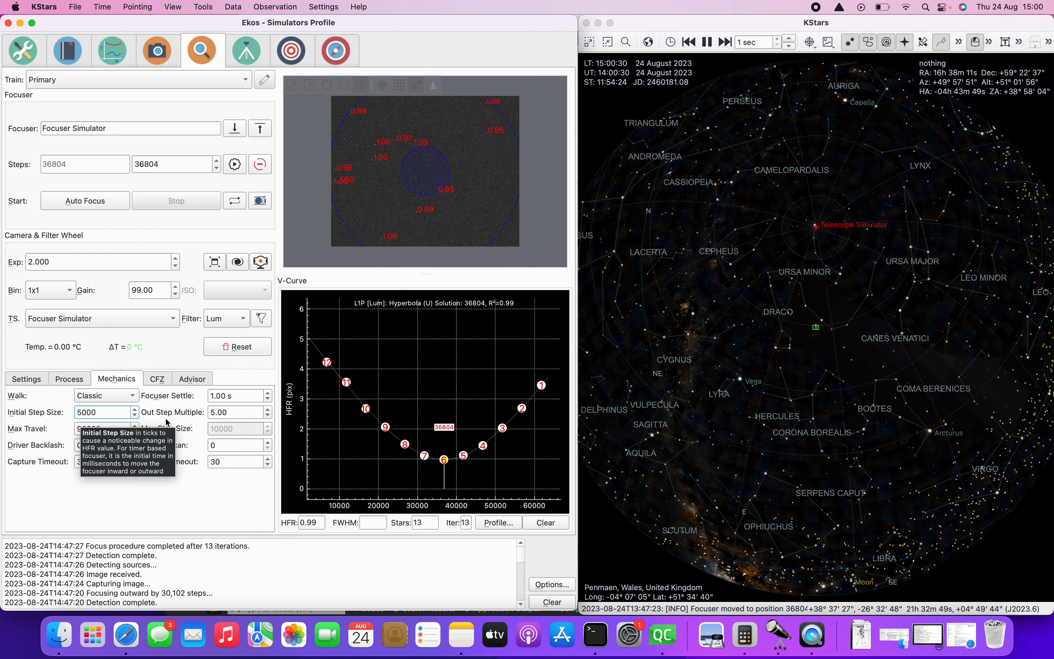
mouse_move(442, 489)
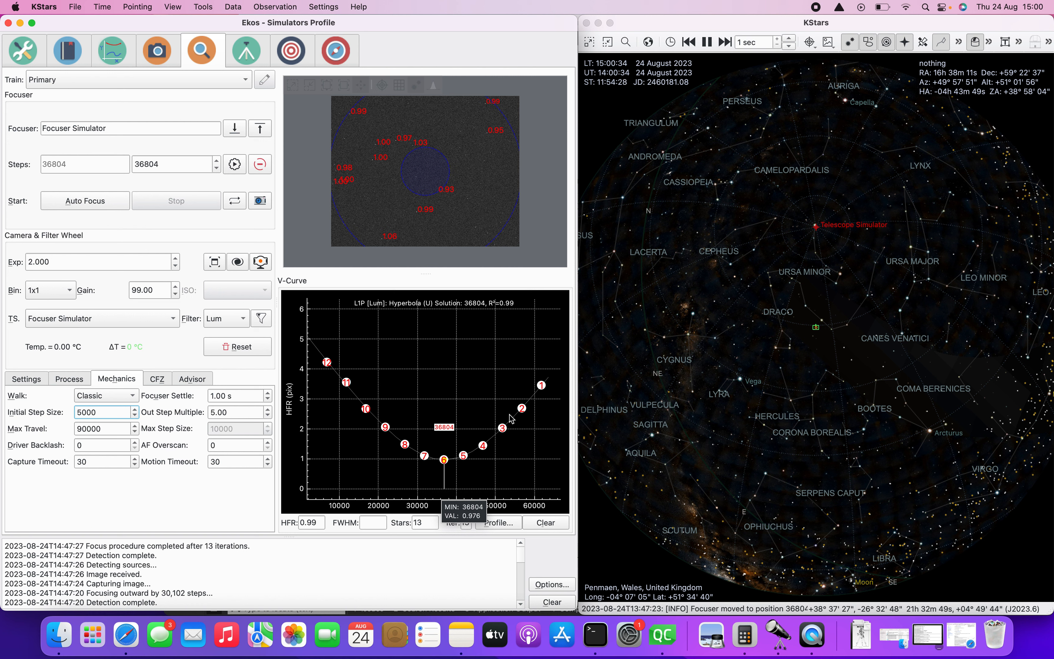
mouse_move(397, 453)
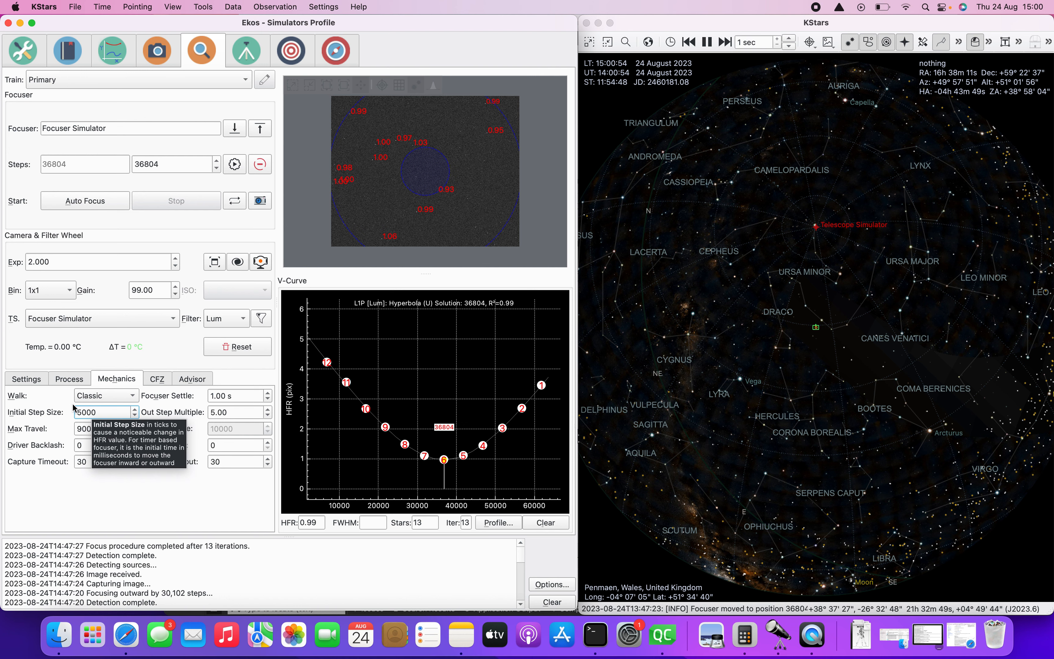
Open the critical focus zone settings and review the Classic, Wavefront and Gold algorithms, keeping Classic.
click(157, 380)
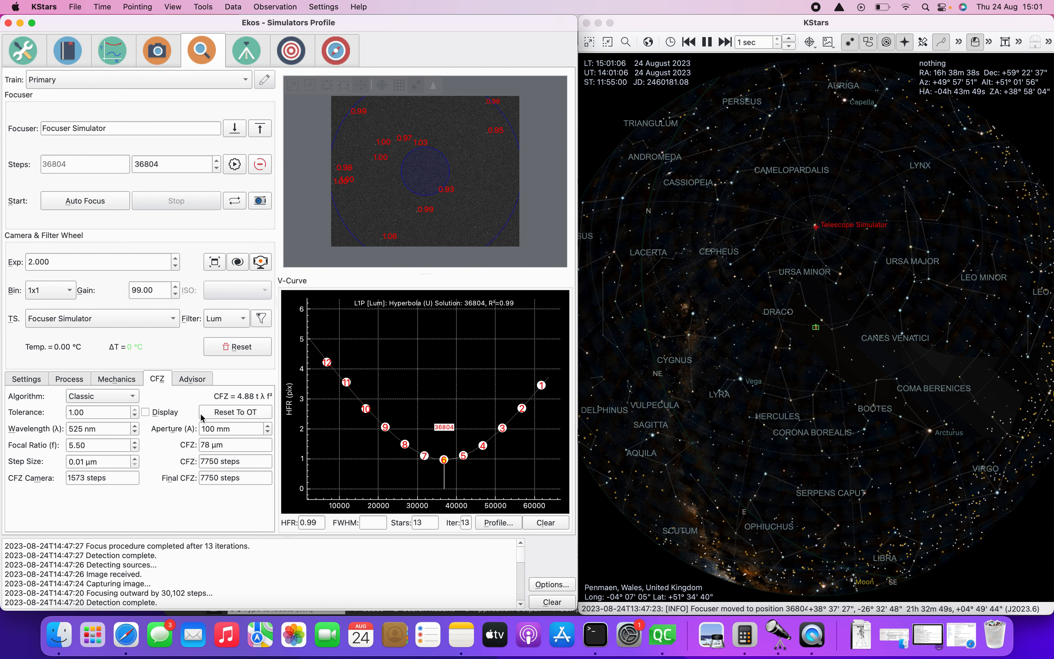
click(107, 399)
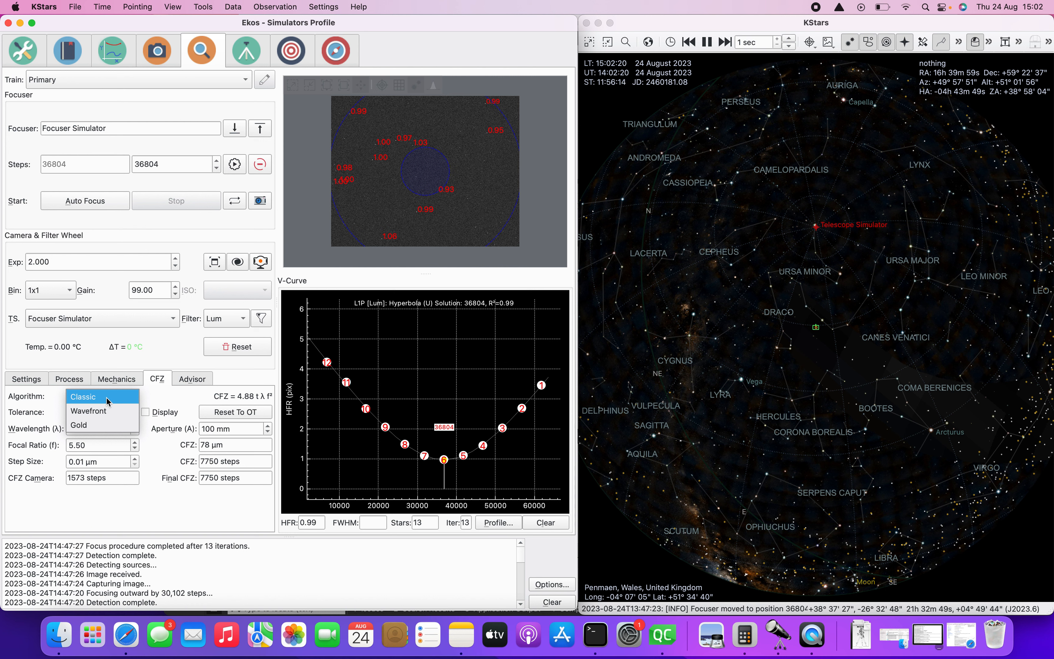
click(164, 448)
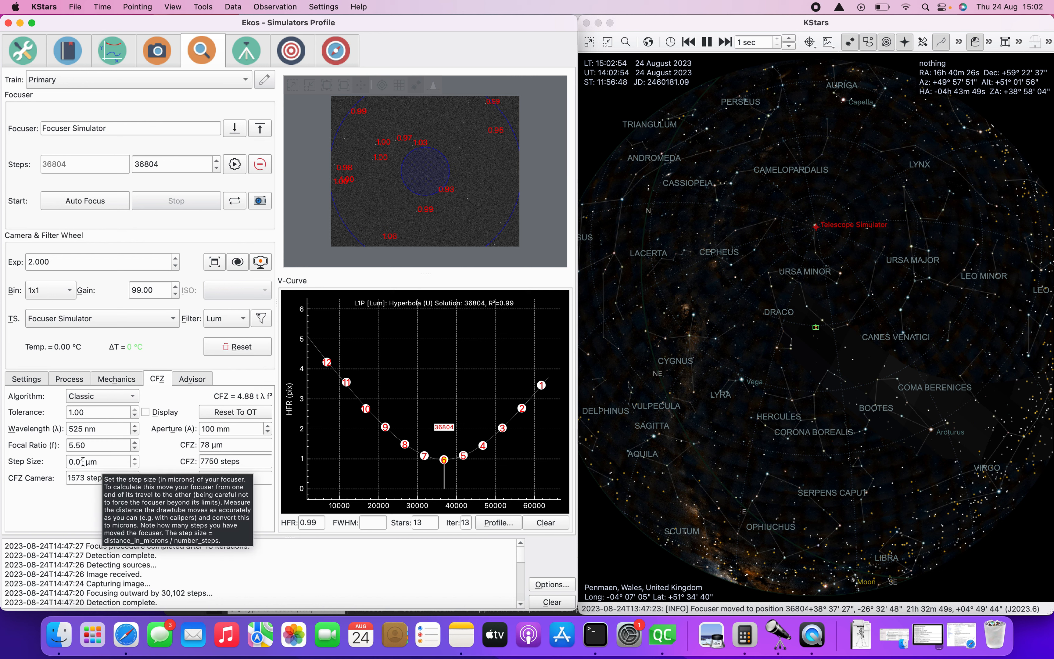
Try CFZ step sizes of 1 µm and 0.1 µm to compare the Final CFZ, and restore the step size to 0.01 µm.
click(70, 463)
drag(69, 462, 104, 464)
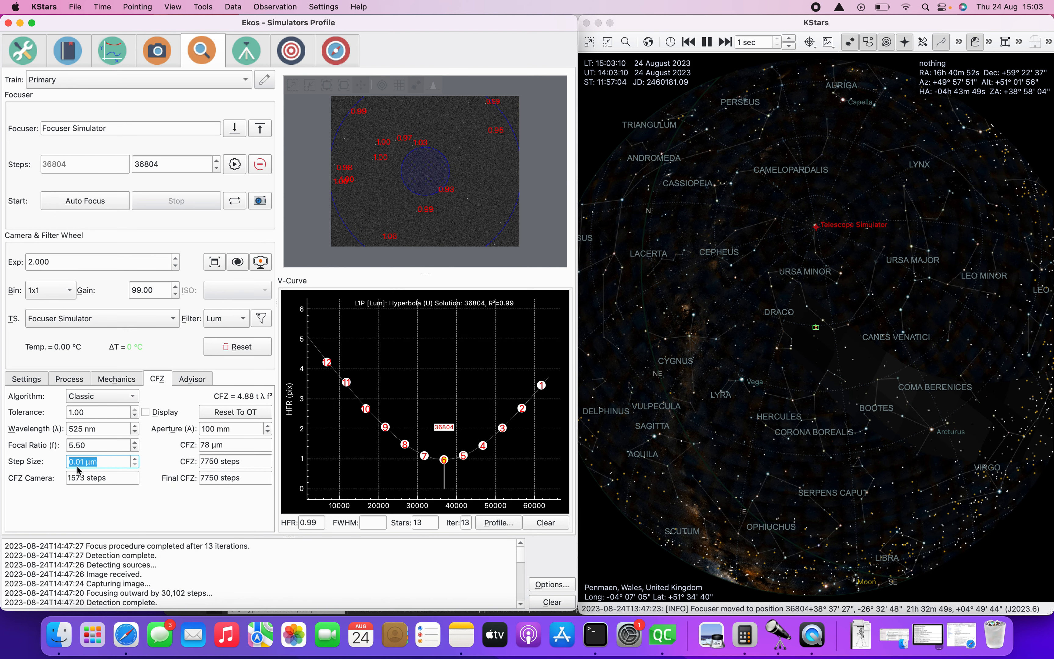
click(108, 463)
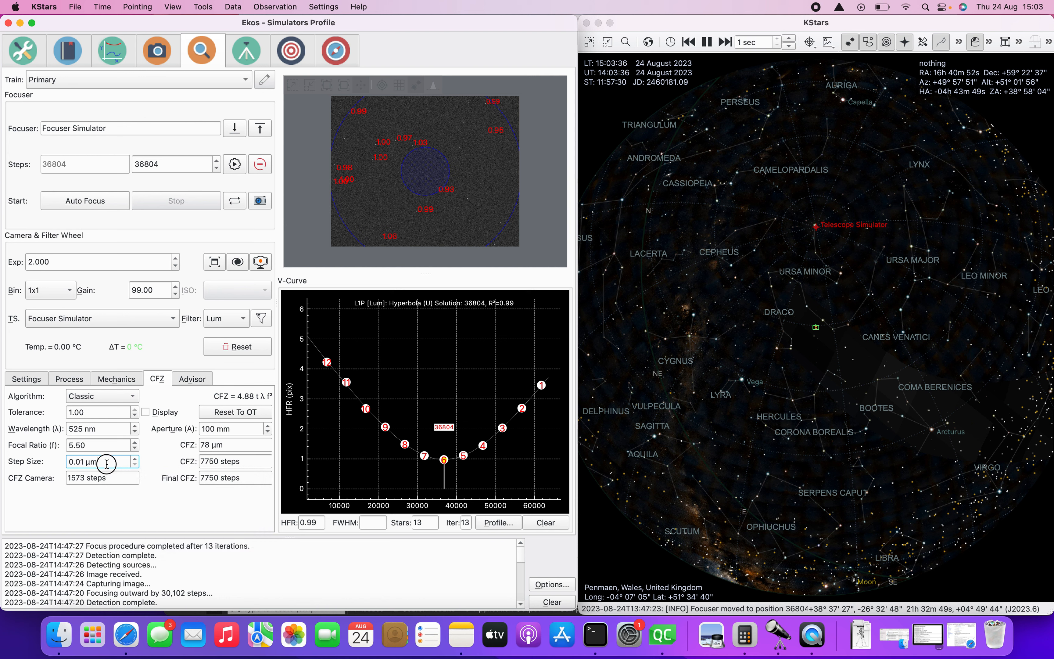
drag(104, 463, 59, 465)
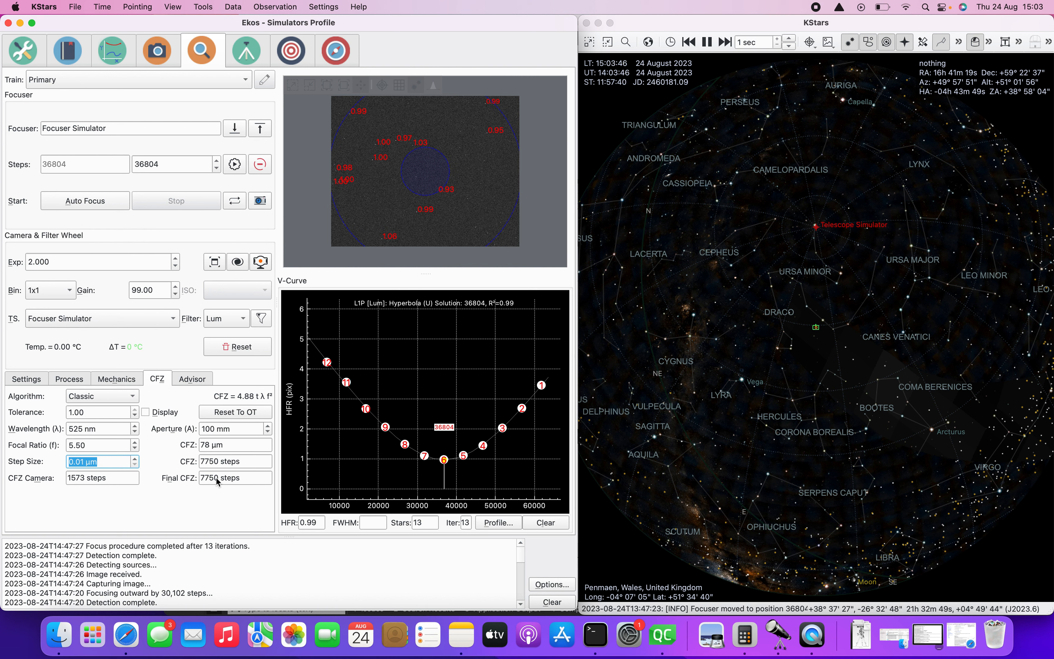
text(1)
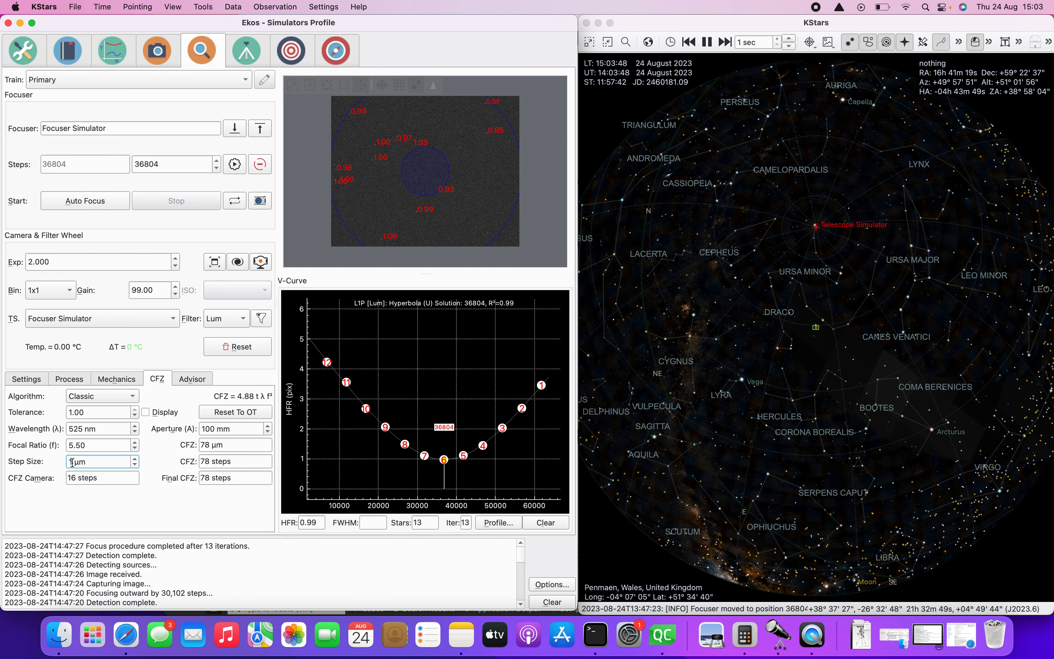
drag(93, 462, 35, 462)
text(.1)
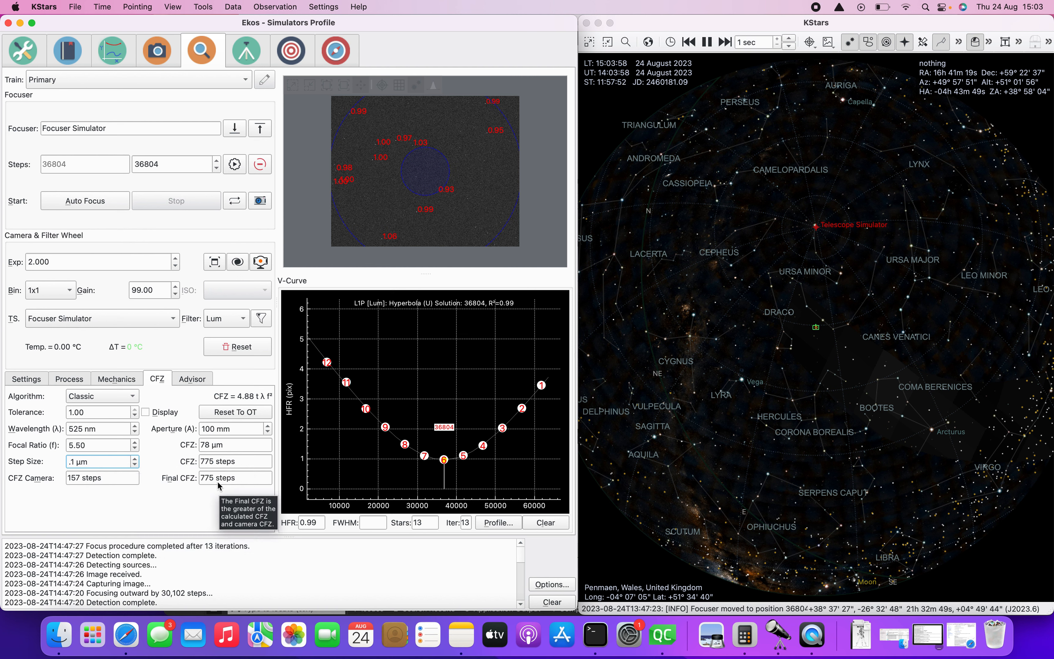
key(BackSpace)
key(BackSpace)
text(0.01)
key(Tab)
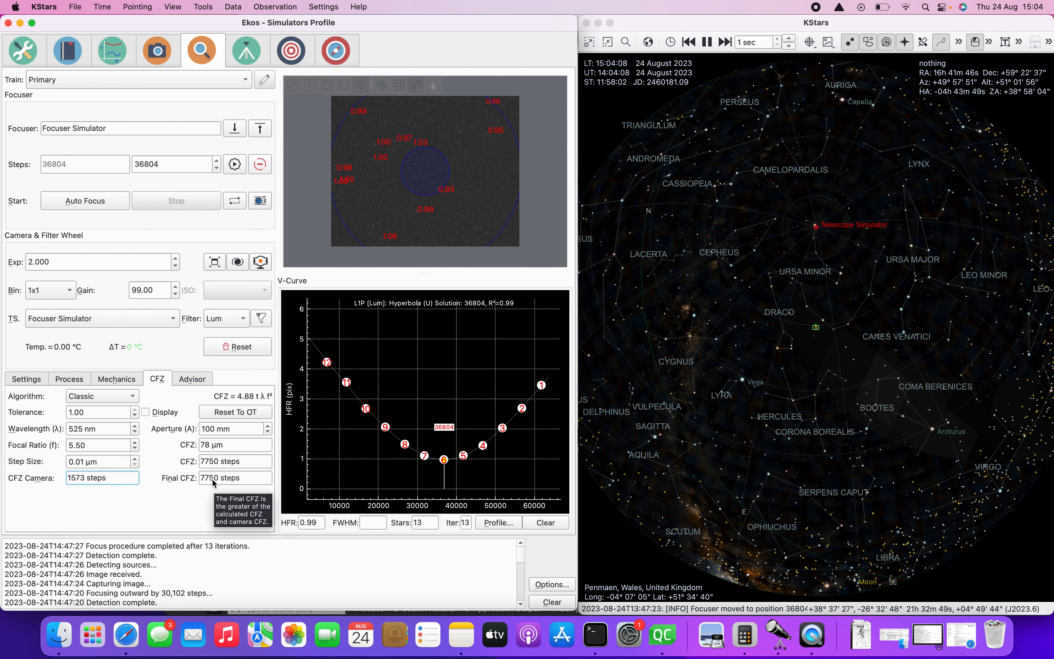
Turn on the display of the critical focus zone on the V-curve and inspect it around the focus minimum.
click(145, 411)
mouse_move(442, 481)
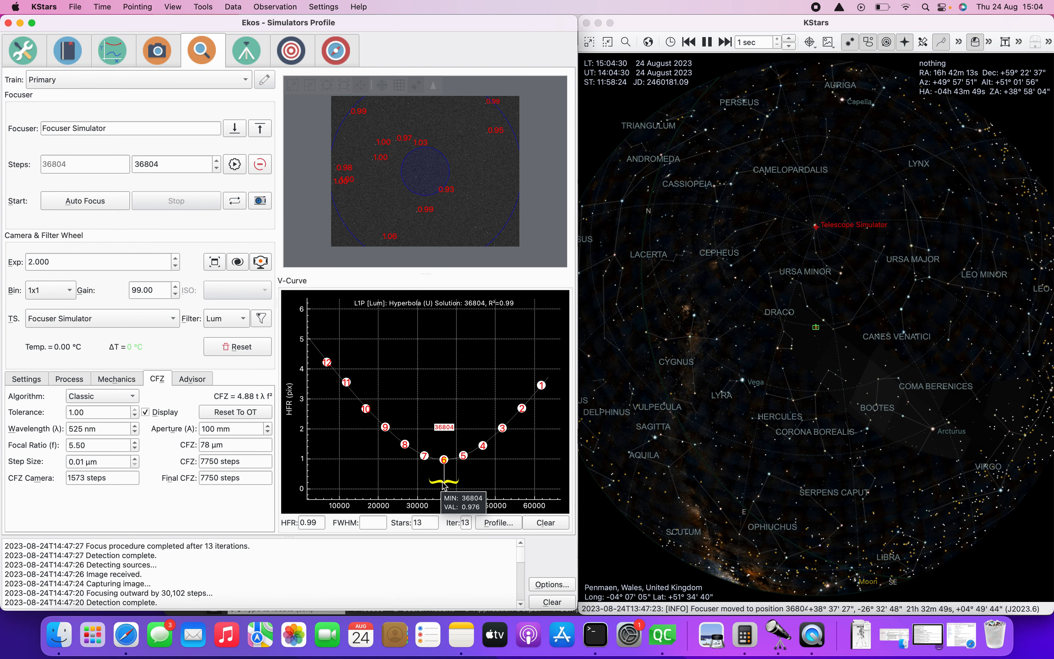
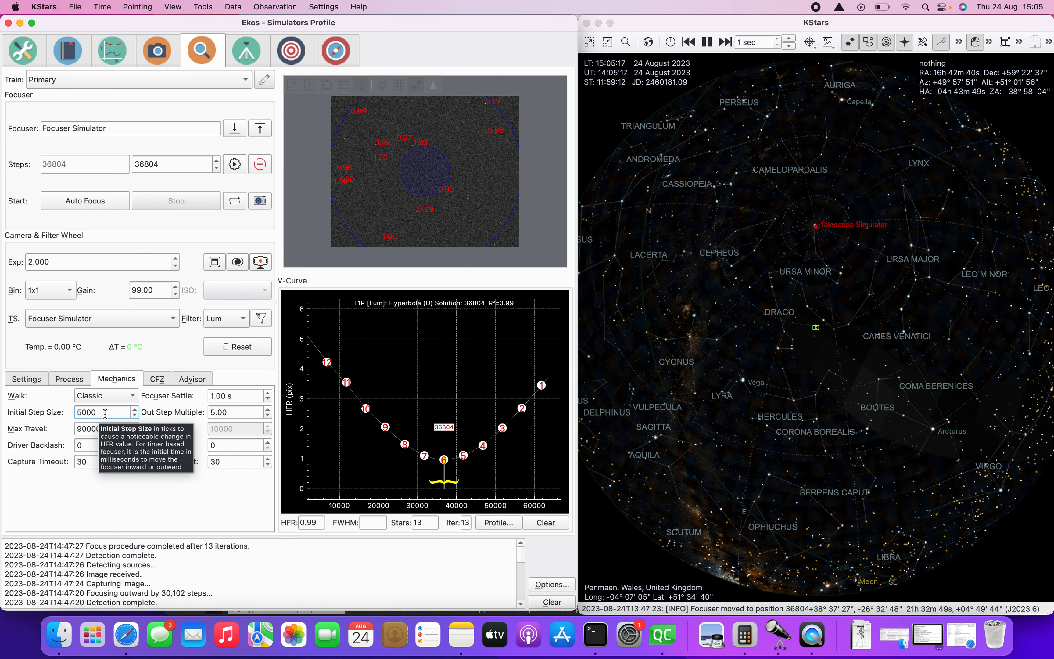
Review the CFZ step size, and the Out Step Multiple, Max Travel and Driver Backlash settings of the focuser mechanics.
click(155, 378)
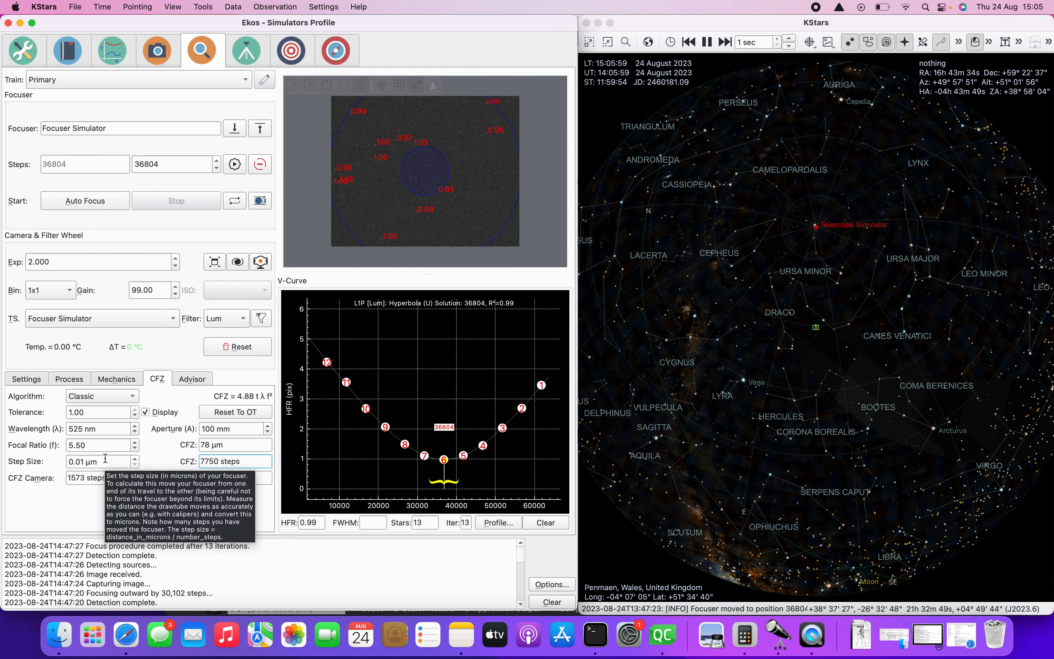
click(122, 379)
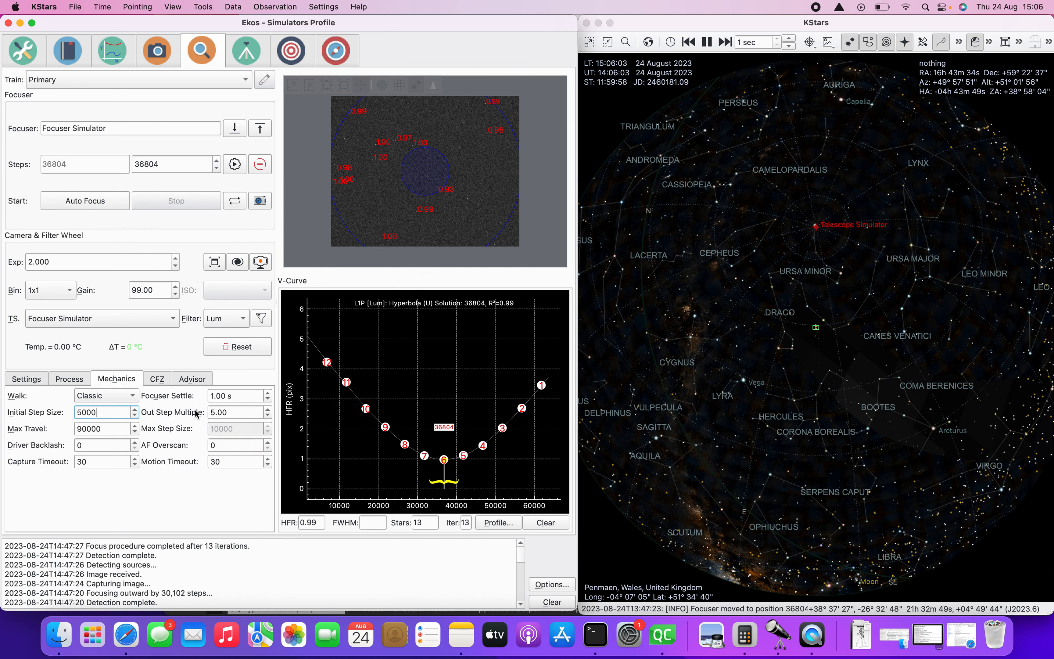
click(243, 409)
mouse_move(444, 460)
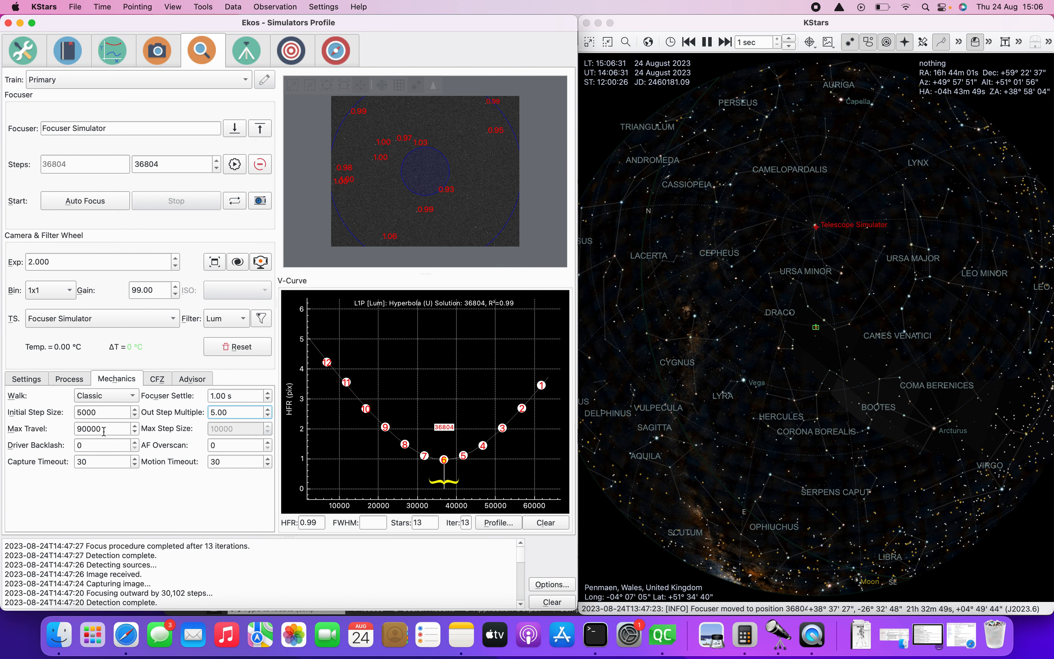
mouse_move(103, 432)
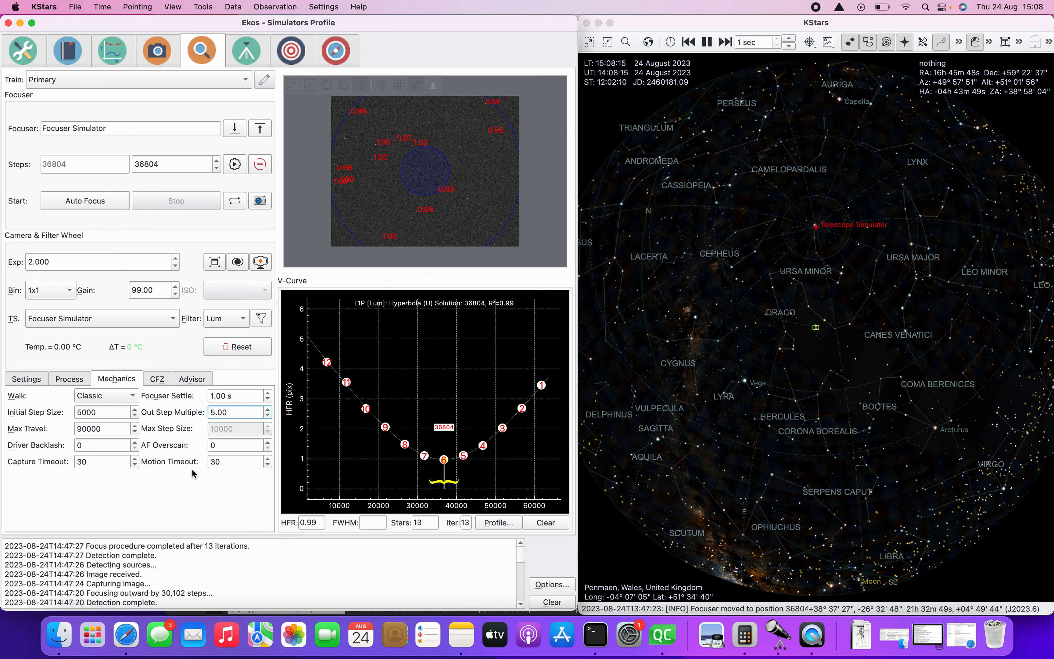
mouse_move(96, 448)
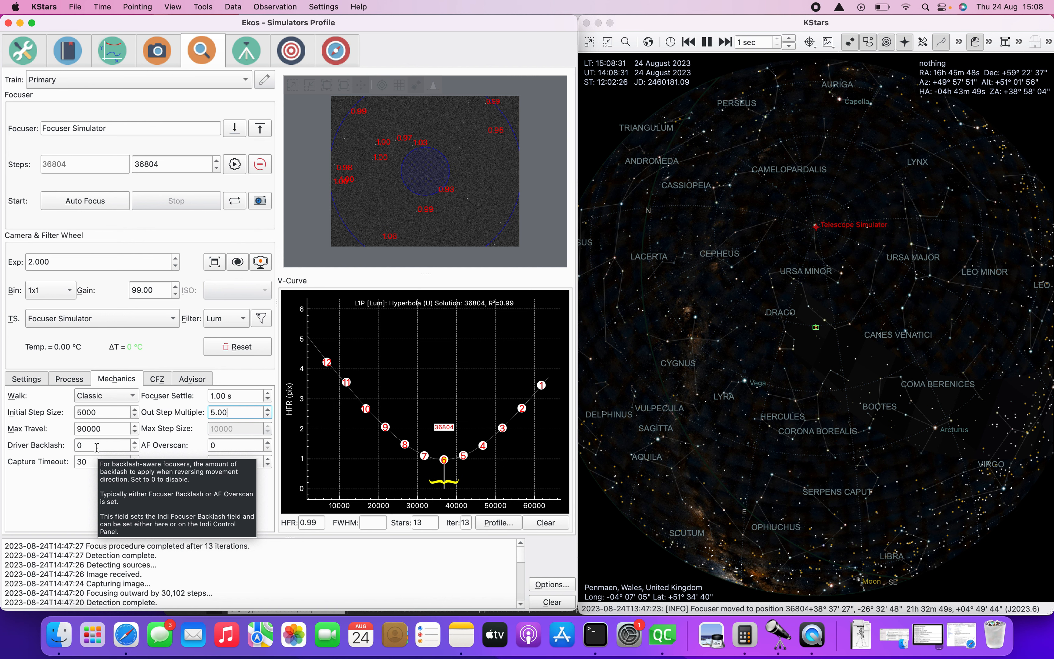
Set AF Overscan to 150 in the focuser mechanics and read its description.
click(89, 443)
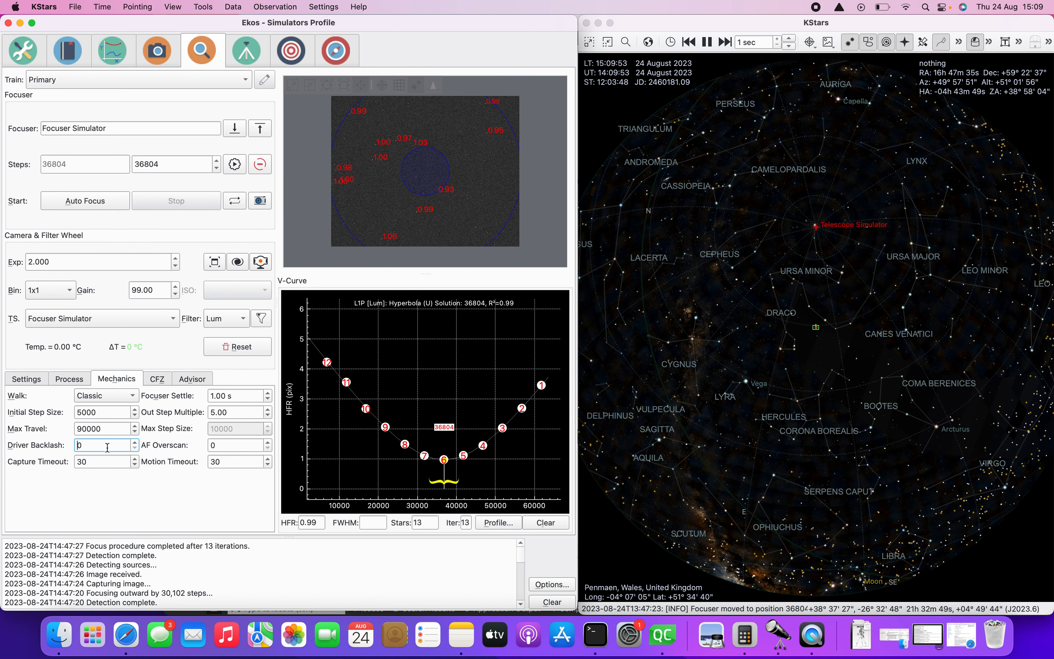
key(Tab)
text(150)
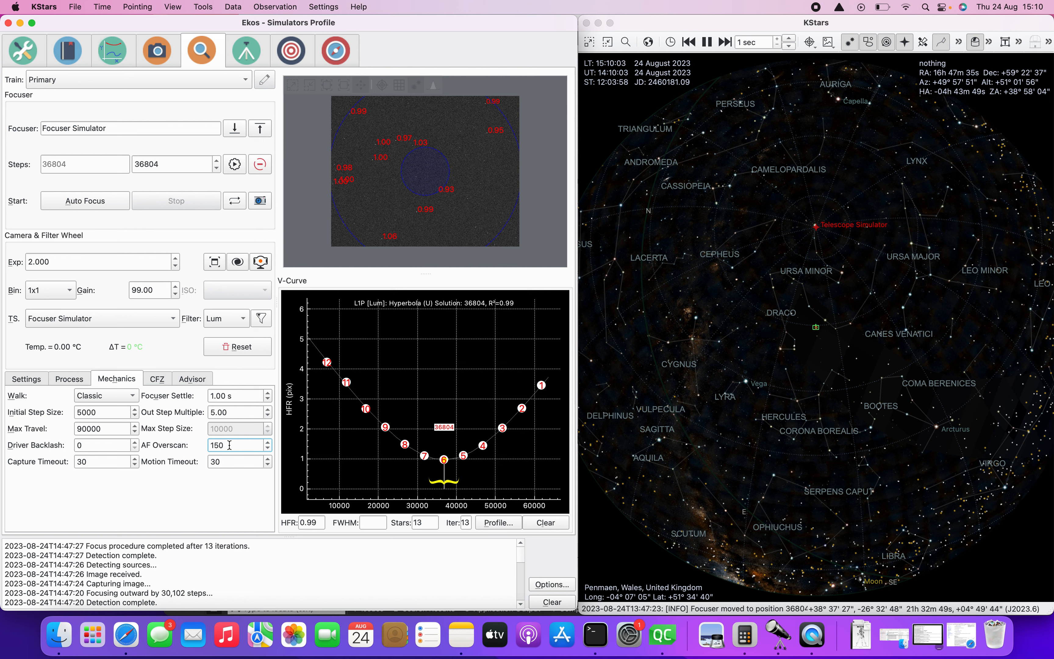
mouse_move(238, 446)
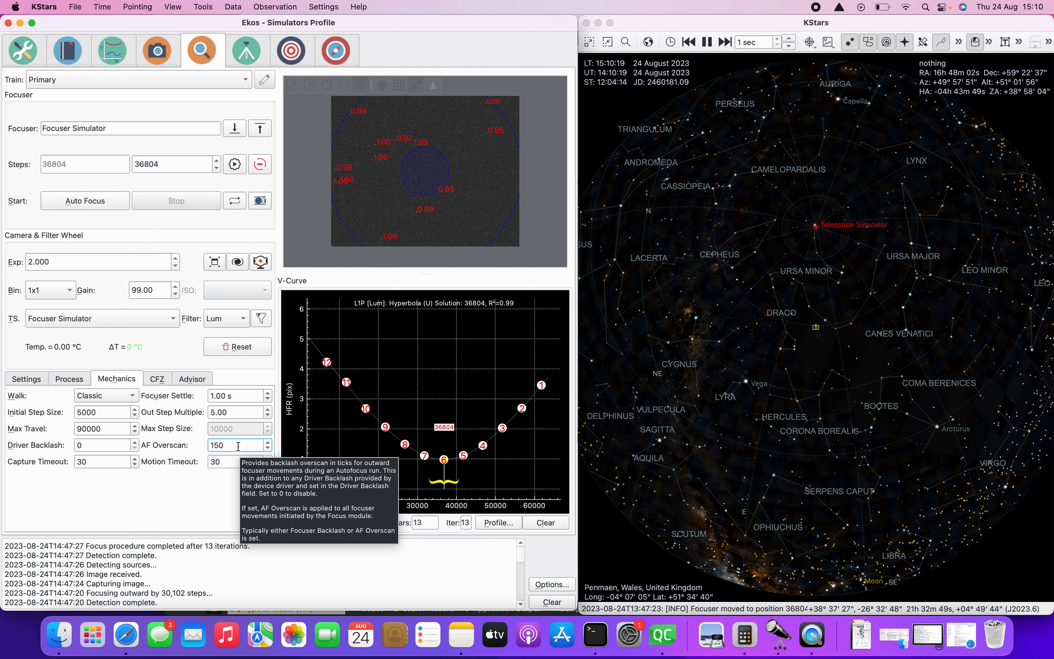
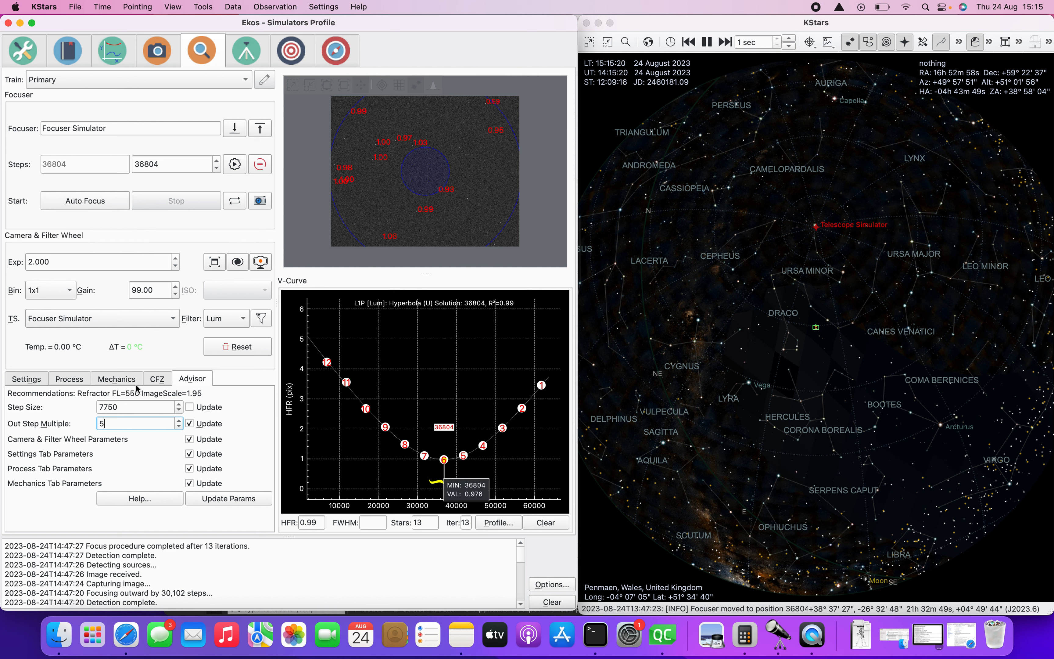
Show the general focus settings, run Auto Focus, and inspect the data points and error bars on the V-curve.
click(36, 379)
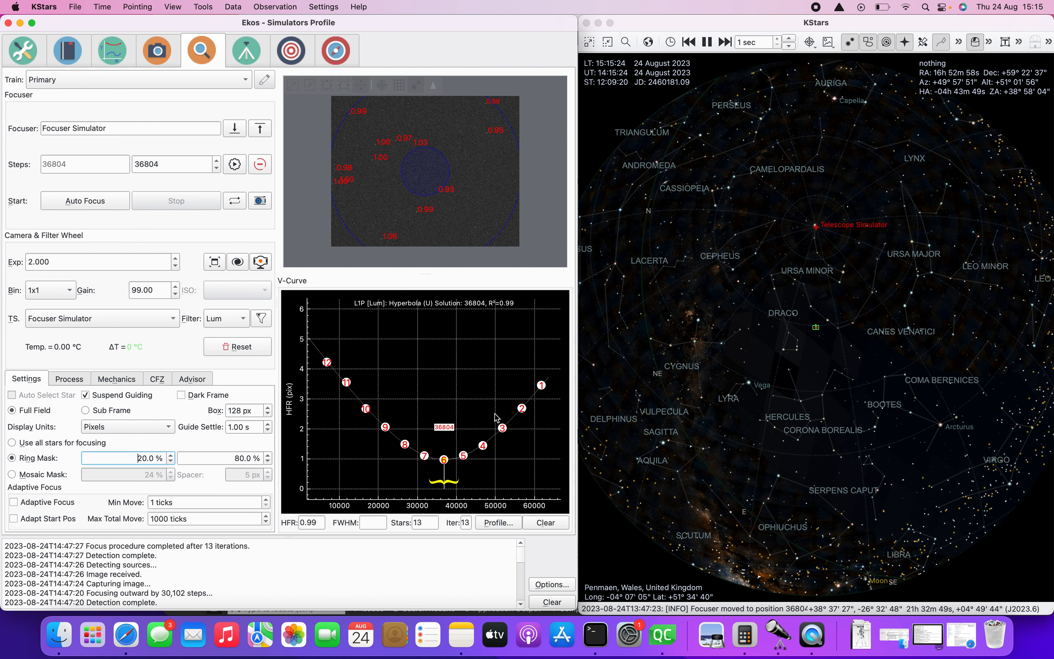
click(89, 201)
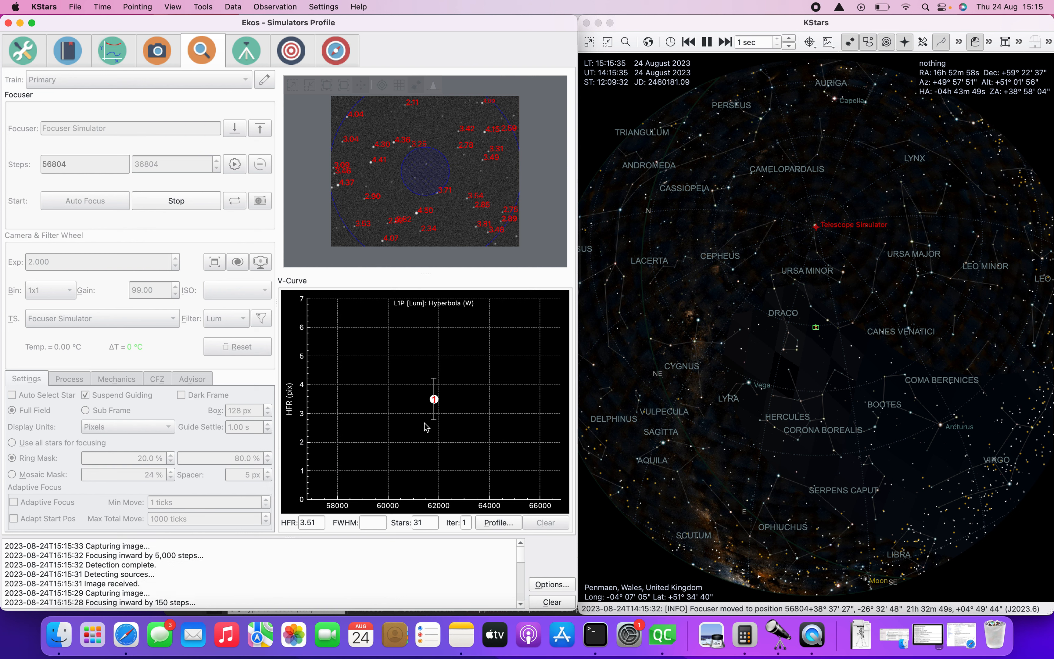
mouse_move(479, 394)
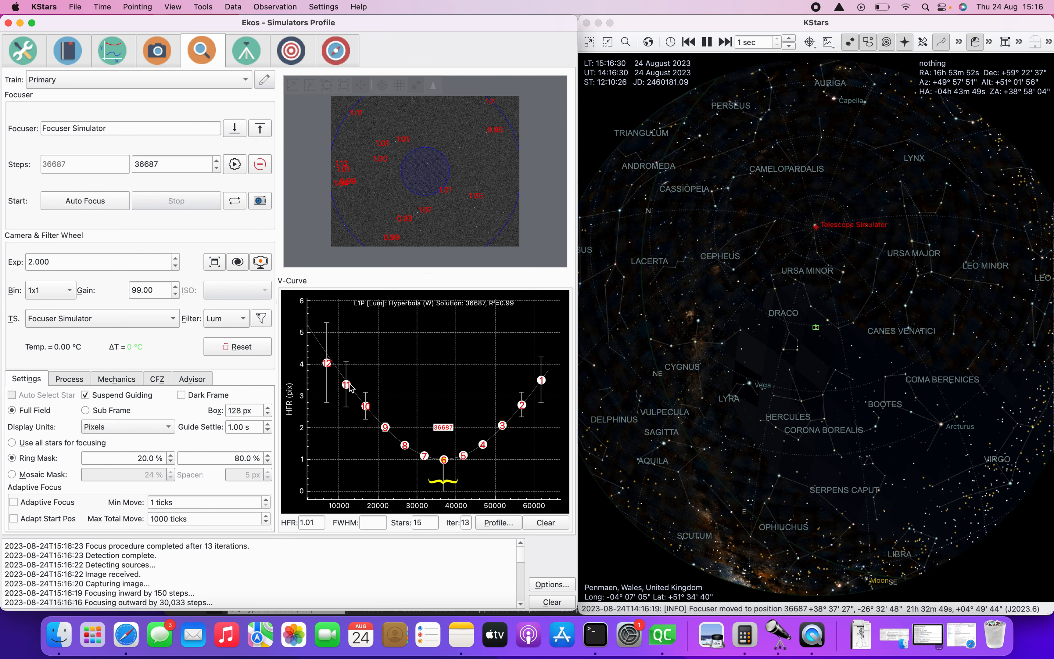
mouse_move(348, 387)
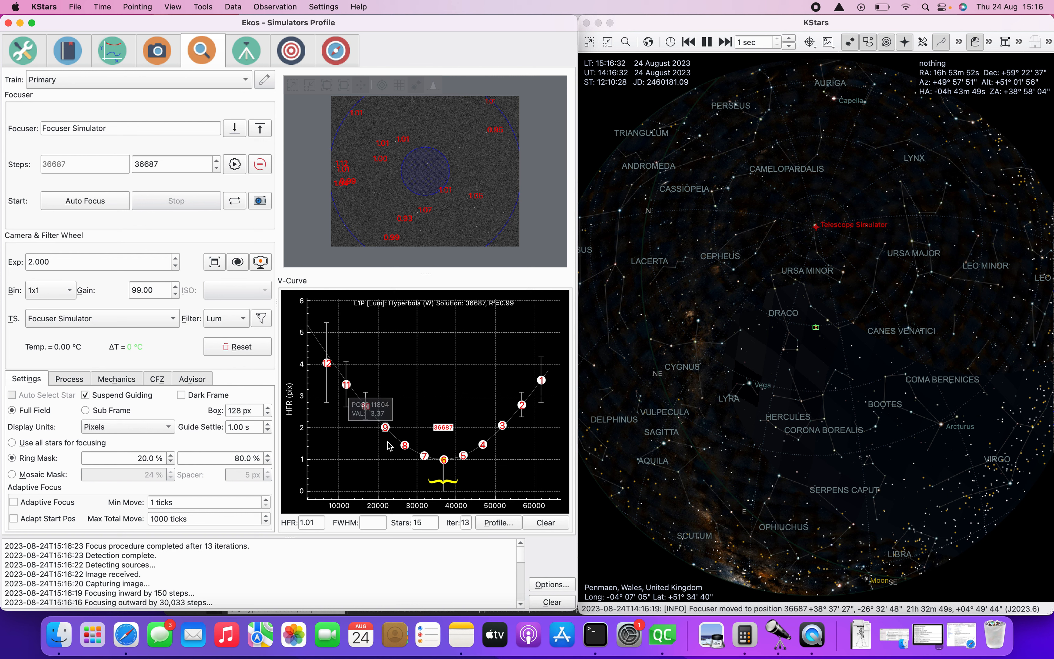
Review the focus process settings against the outermost V-curve points and start another Auto Focus run.
click(69, 379)
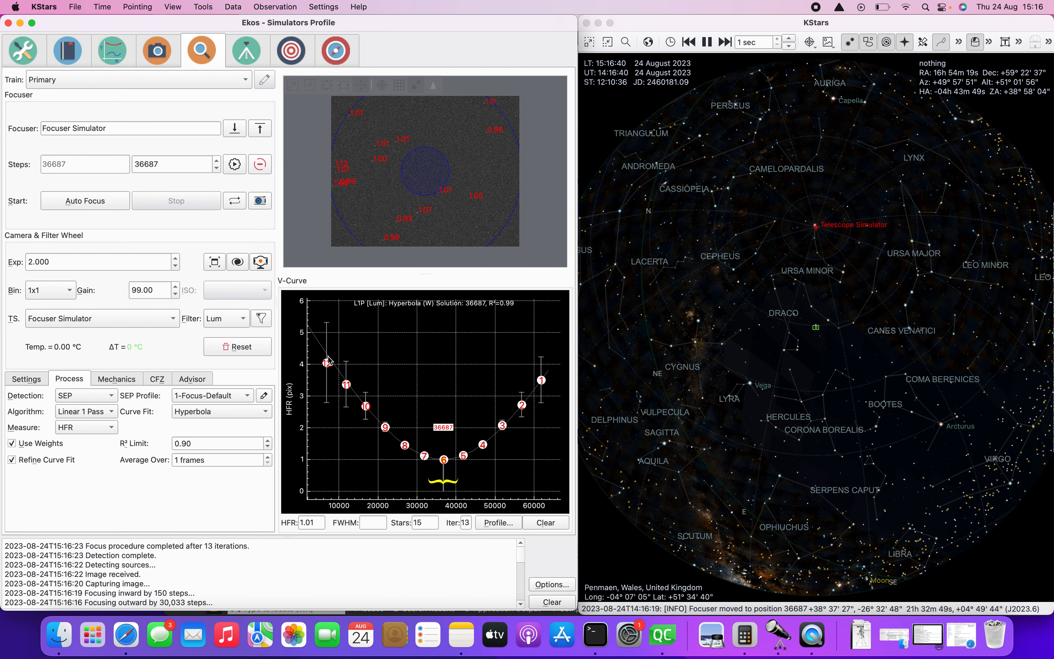
mouse_move(344, 400)
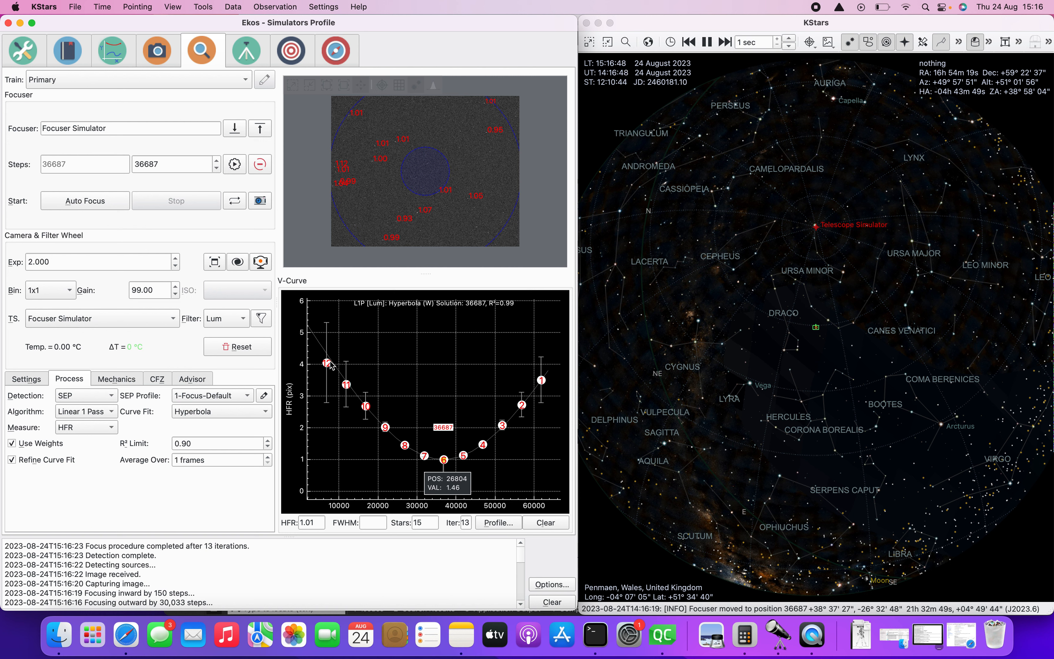
mouse_move(316, 357)
click(97, 201)
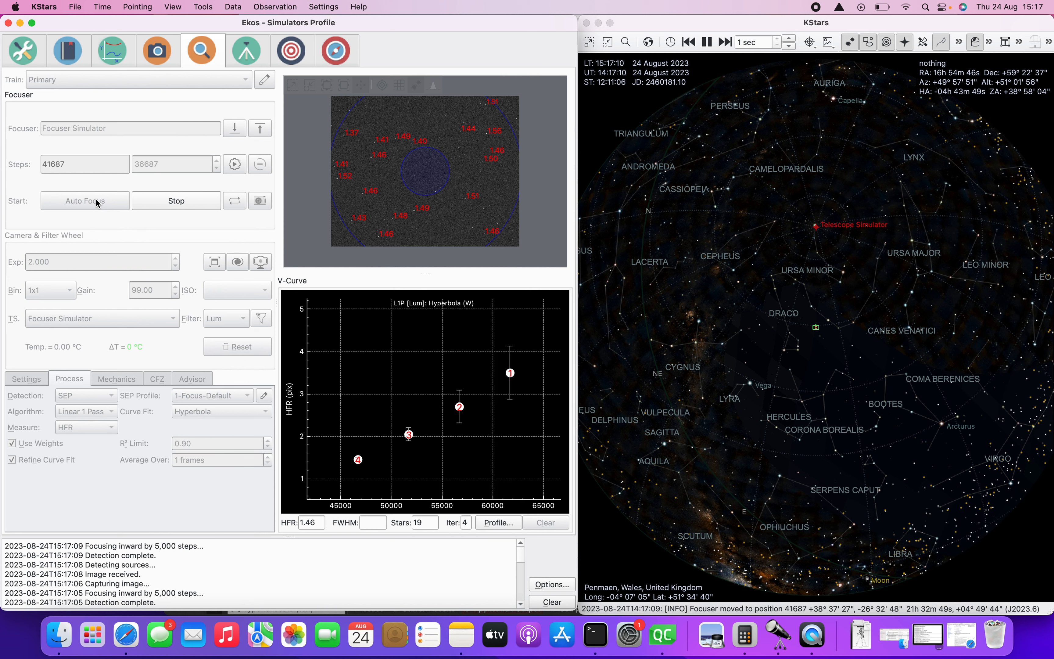